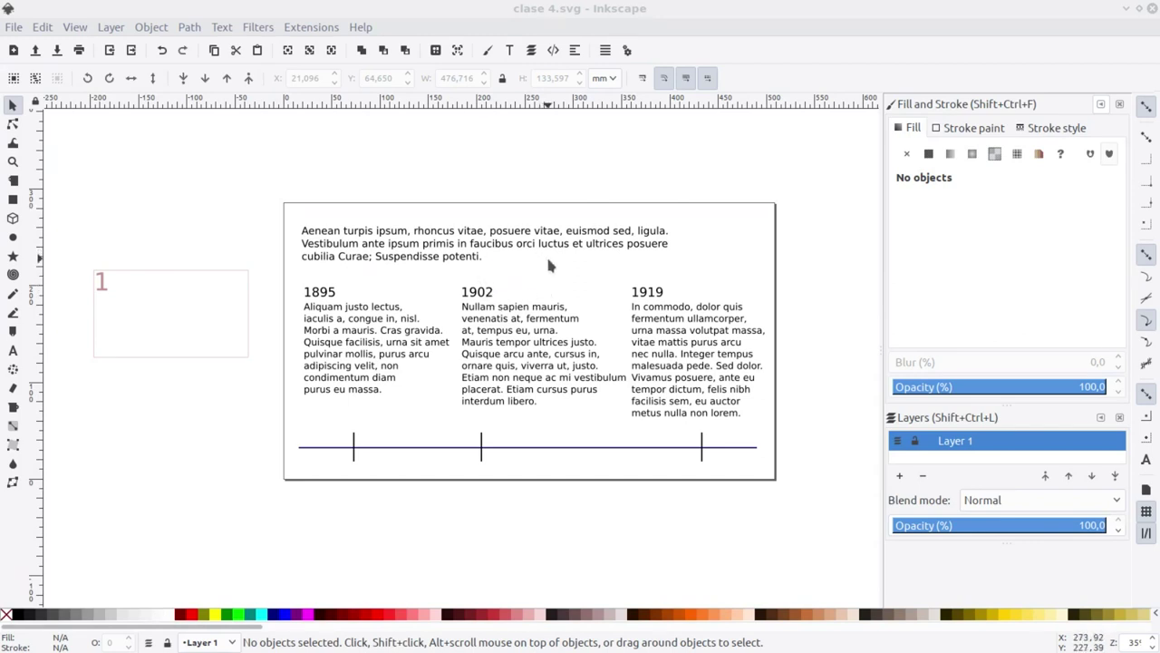
Check the browser preview, then group the 1895 heading with its paragraph
key("plus")
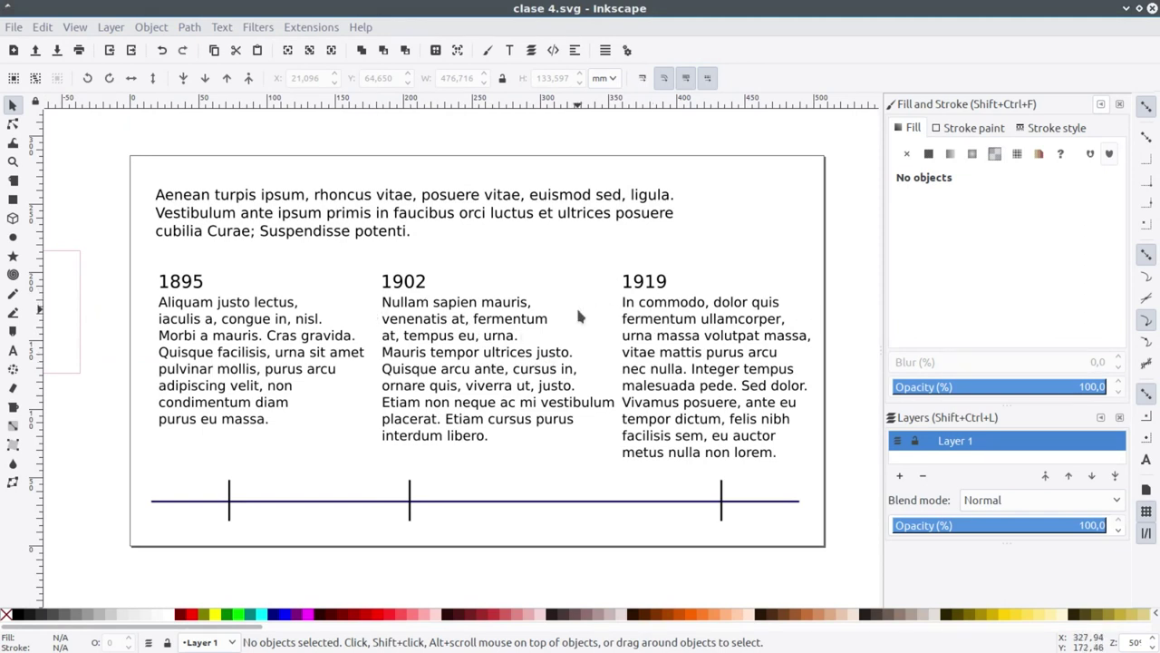
key("alt+Tab")
key("alt+Tab")
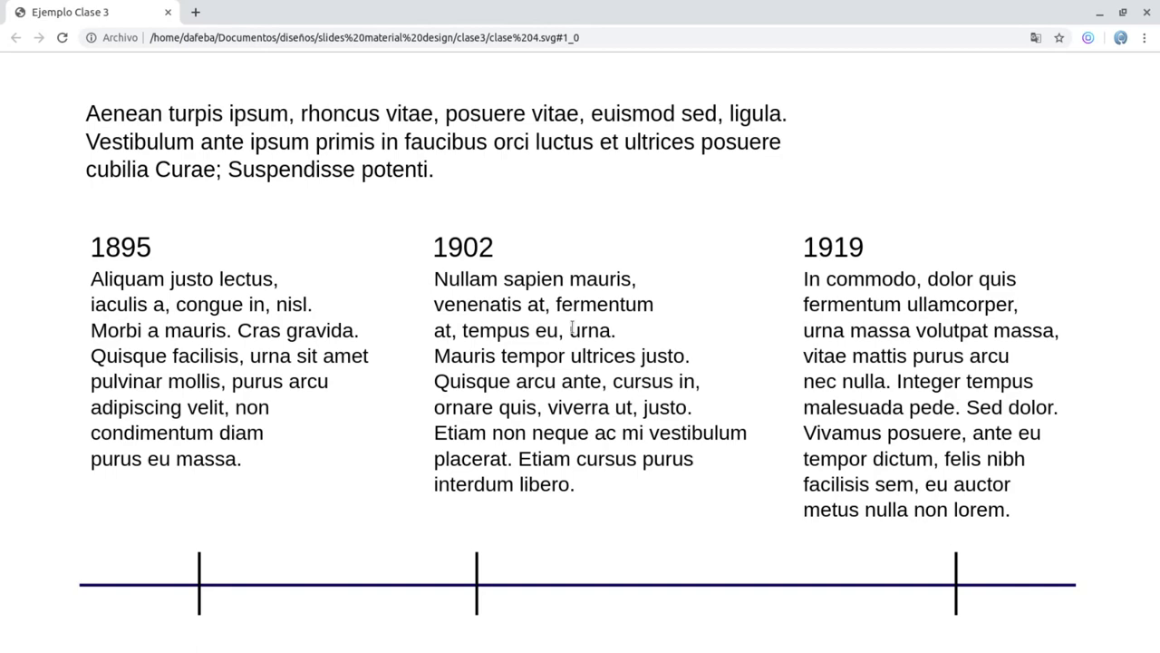
key("alt+Tab")
left_click(245, 270)
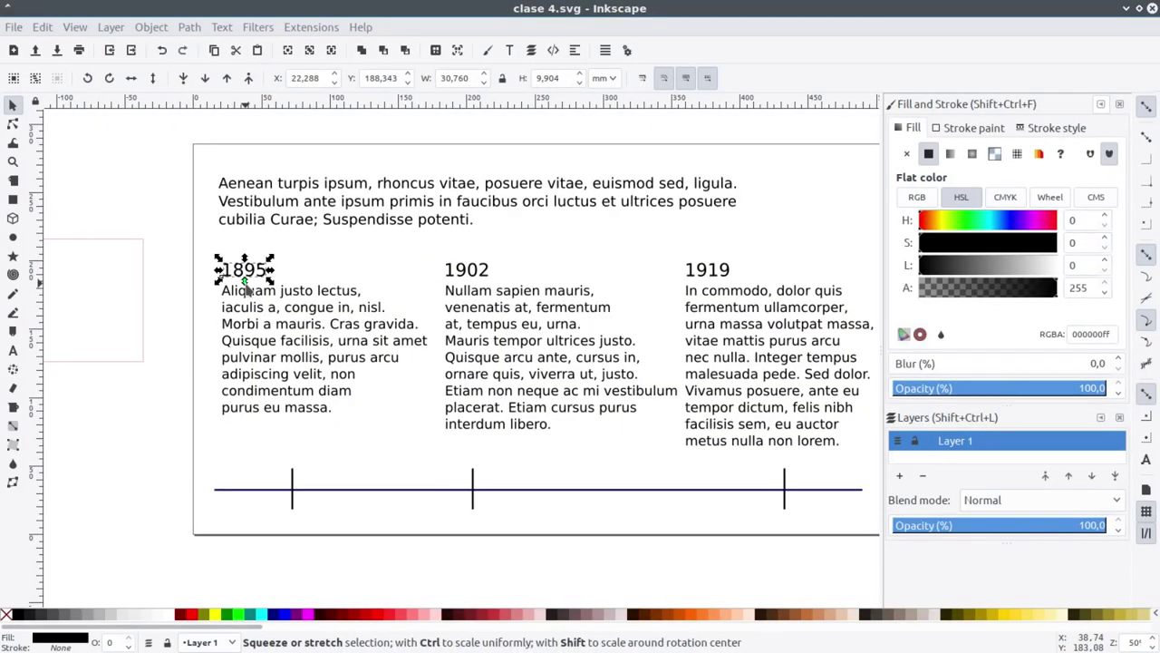
left_click(283, 325, "shift")
key("ctrl+g")
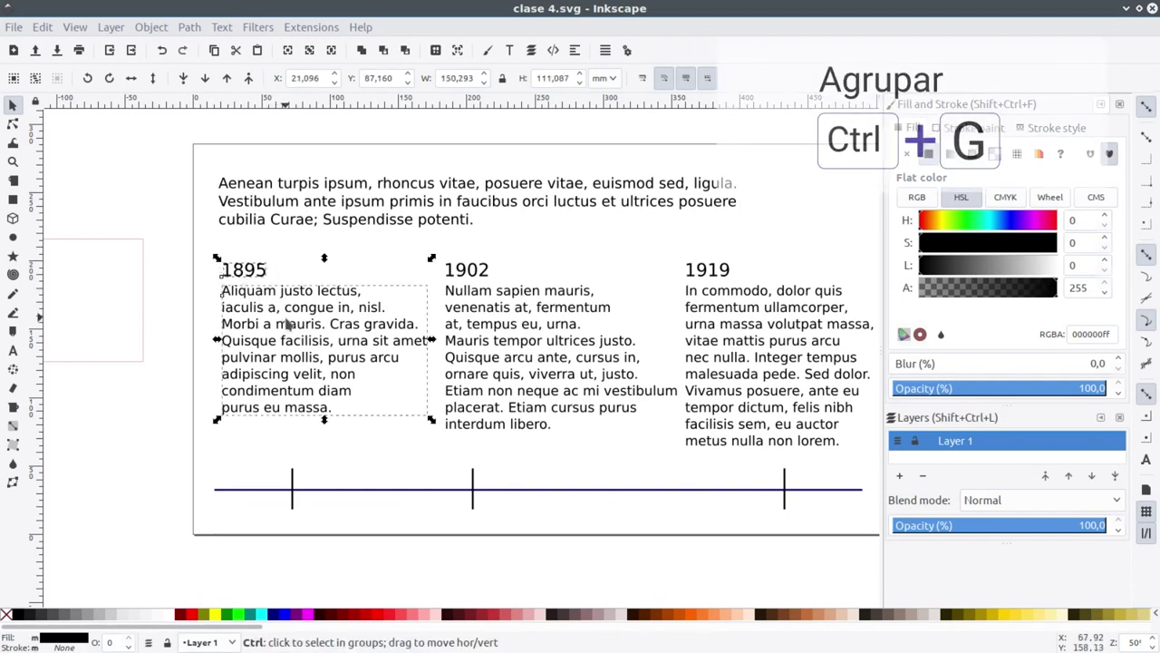
key("Escape")
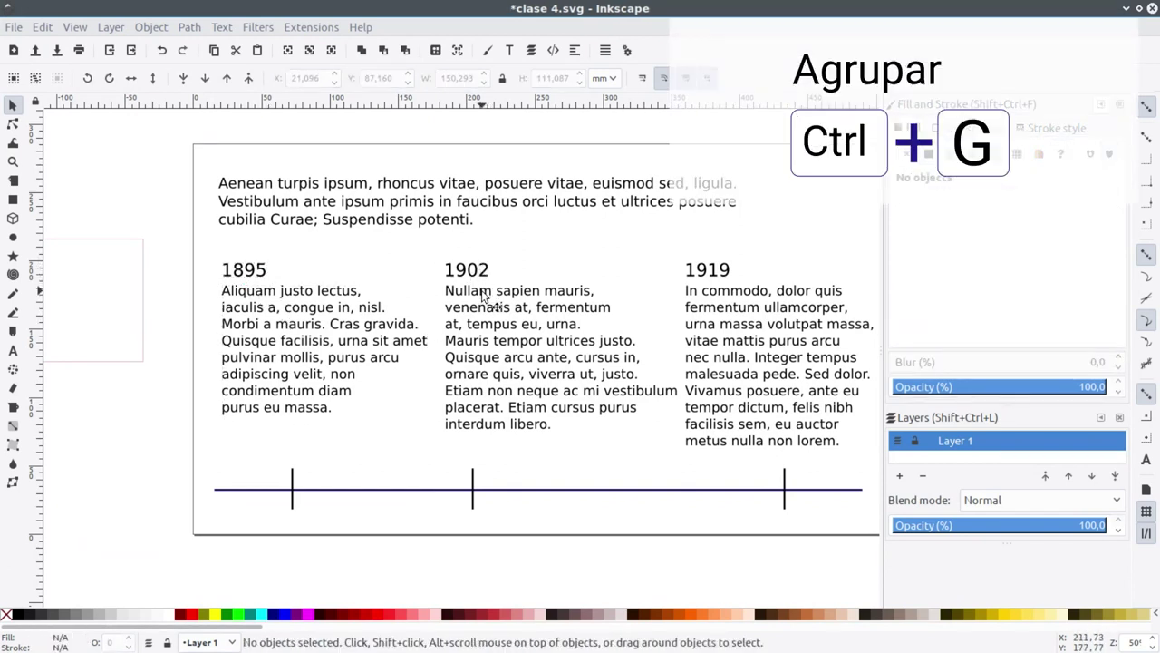
Group the 1902 and 1919 headings with their paragraphs
left_click(483, 296)
left_click(471, 269, "shift")
key("ctrl+g")
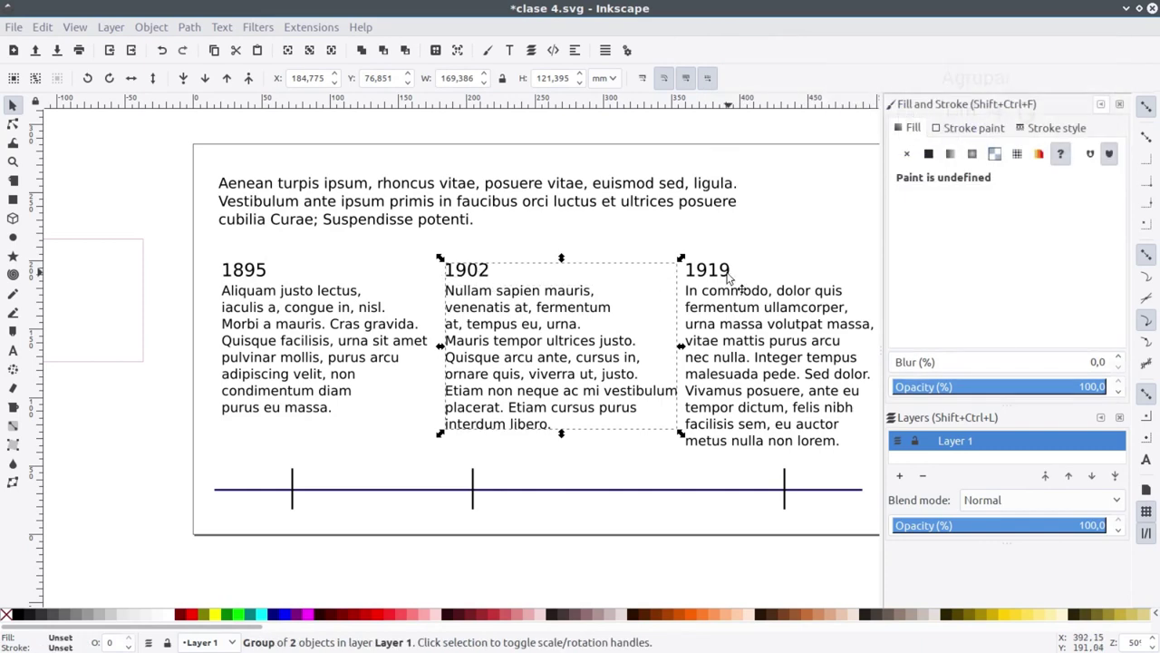
left_click(728, 278)
left_click(725, 308, "shift")
key("ctrl+g")
Shrink the three year groups and lower them toward the timeline
left_click(417, 272)
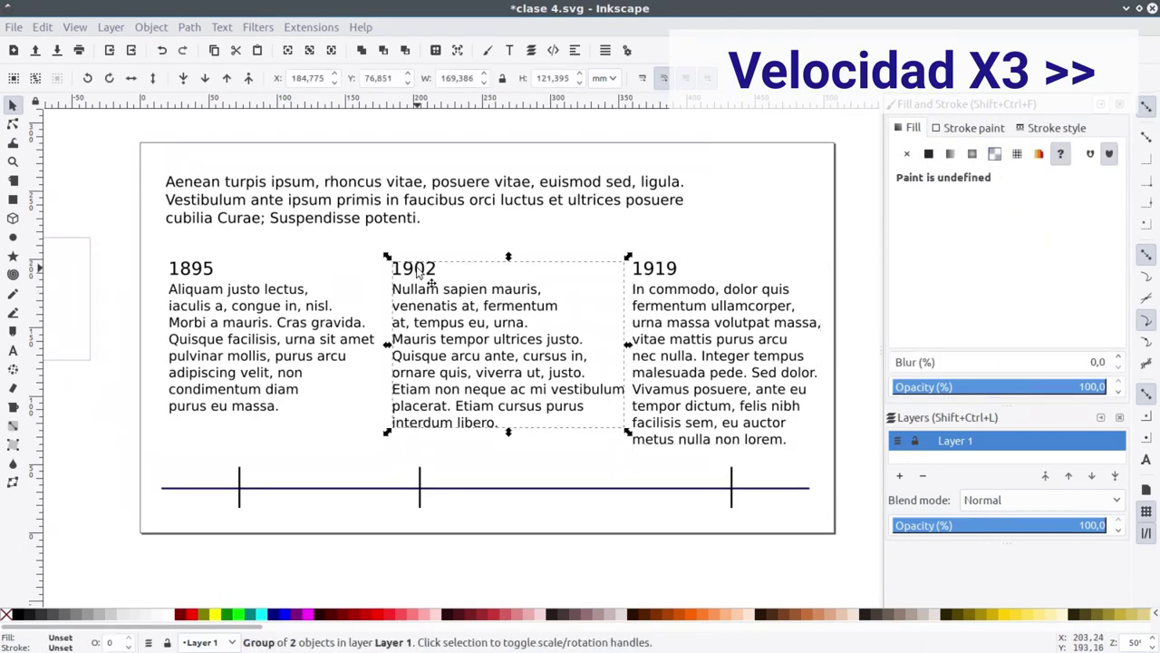
left_click_drag(130, 241, 873, 459)
left_click_drag(822, 256, 778, 271)
key("Escape")
mouse_move(664, 326)
left_mouse_down()
mouse_move(685, 345)
mouse_move(682, 318)
left_mouse_up()
Shift the 1895 and 1902 groups further left
left_click(614, 373)
left_click(403, 367, "shift")
left_click(227, 332, "shift")
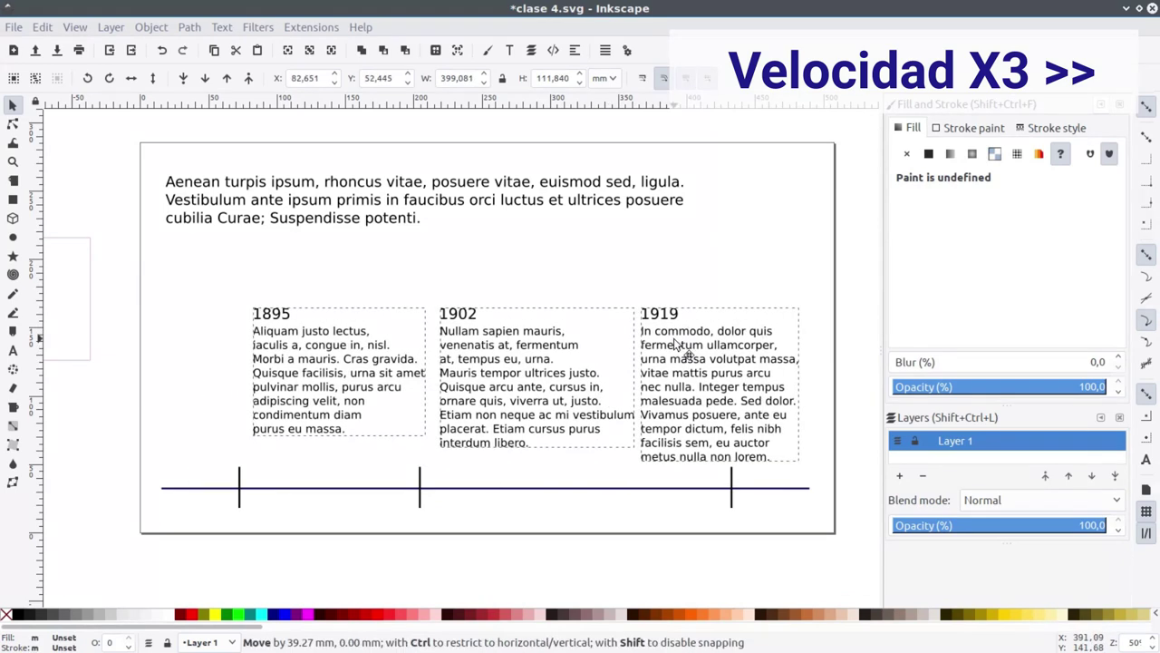
key("Escape")
left_click_drag(325, 359, 253, 359)
left_click_drag(459, 373, 415, 376)
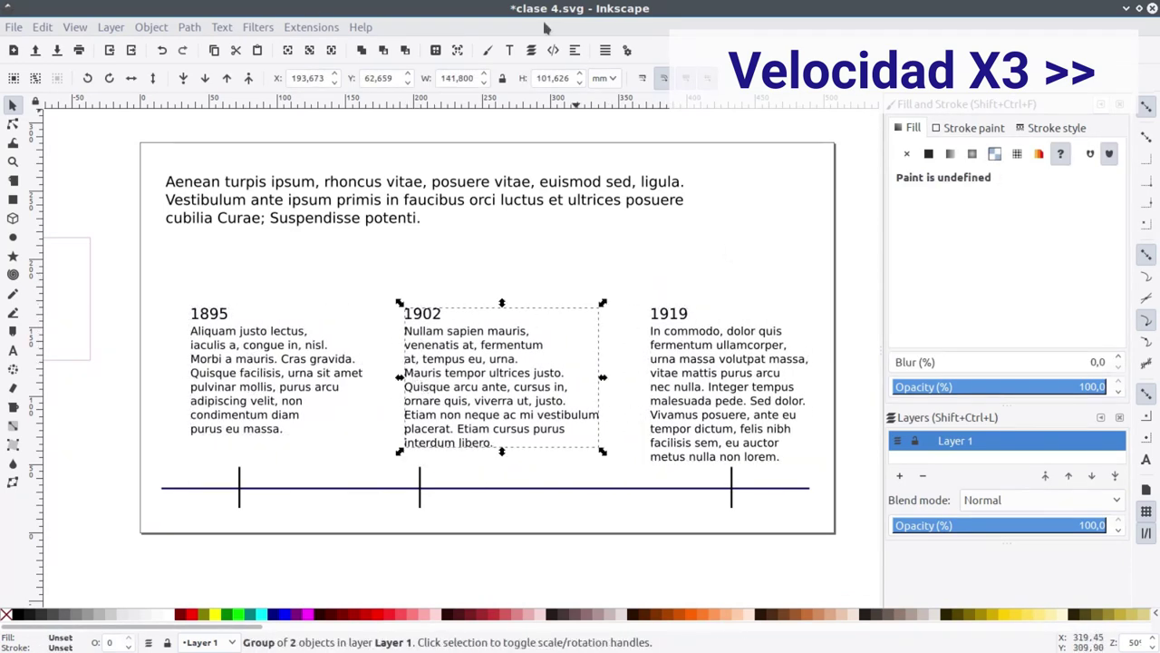
Distribute the three year columns evenly with Align and Distribute, and enlarge the intro paragraph
left_click(574, 50)
left_click(716, 381, "shift")
left_click(259, 362, "shift")
left_click(1046, 259)
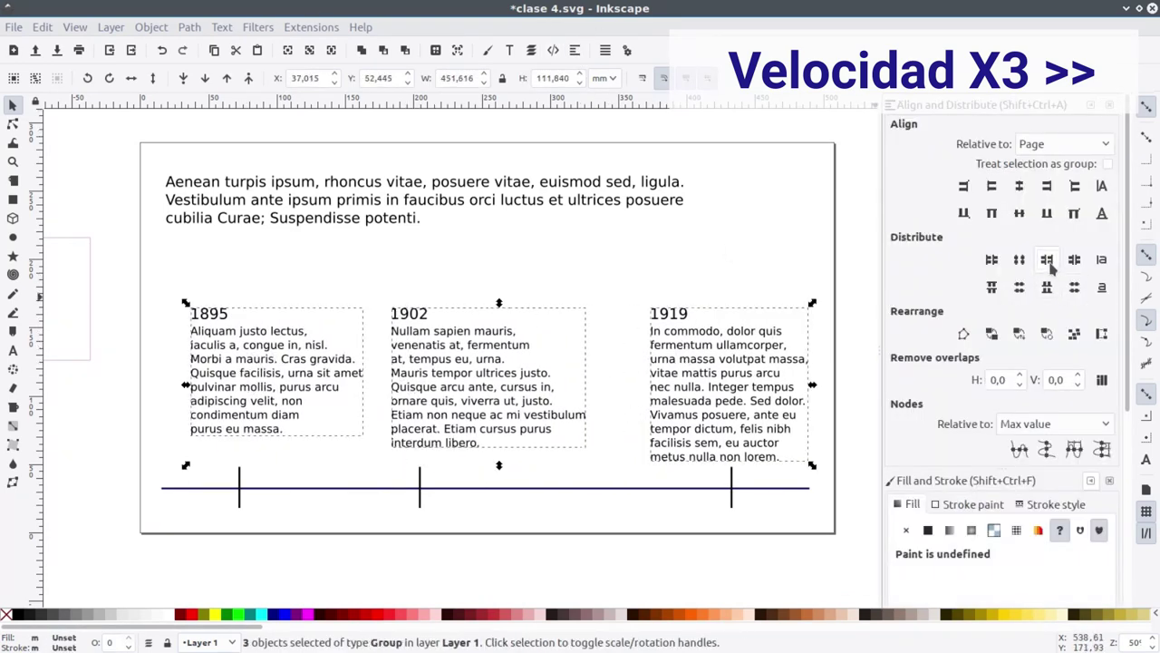
left_click(505, 308)
left_click(433, 209)
left_click_drag(680, 229, 806, 241)
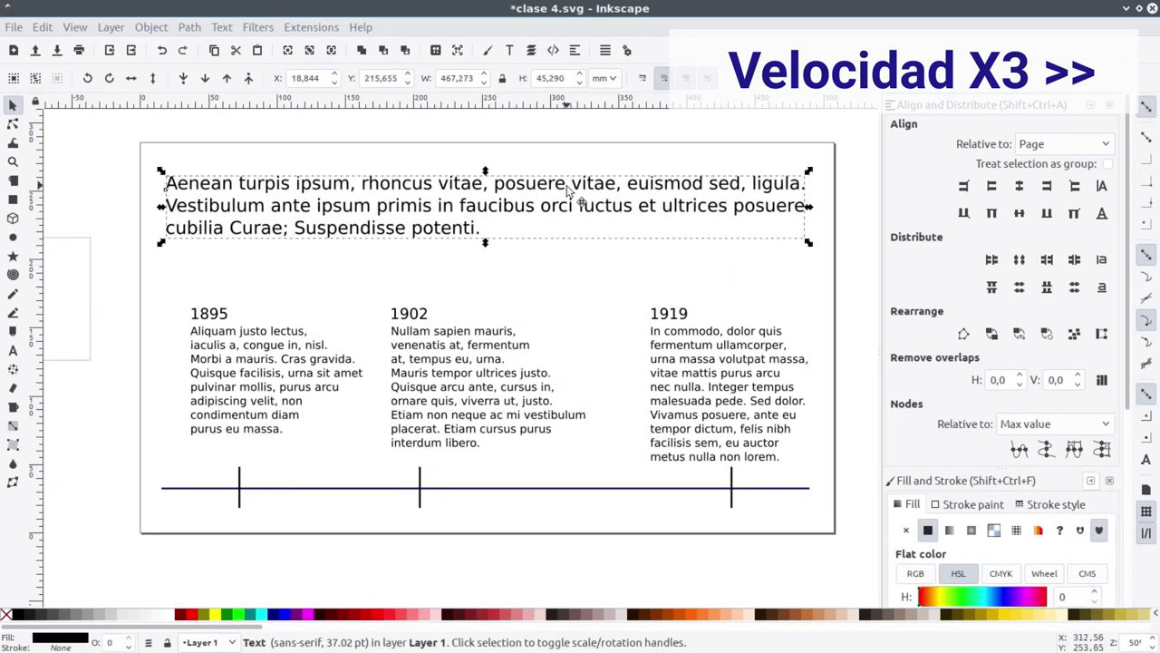
Rewrap the intro paragraph into four lines, breaking after 'vitae,' and 'primis'
double_click(622, 186)
key("Return")
left_click(348, 205)
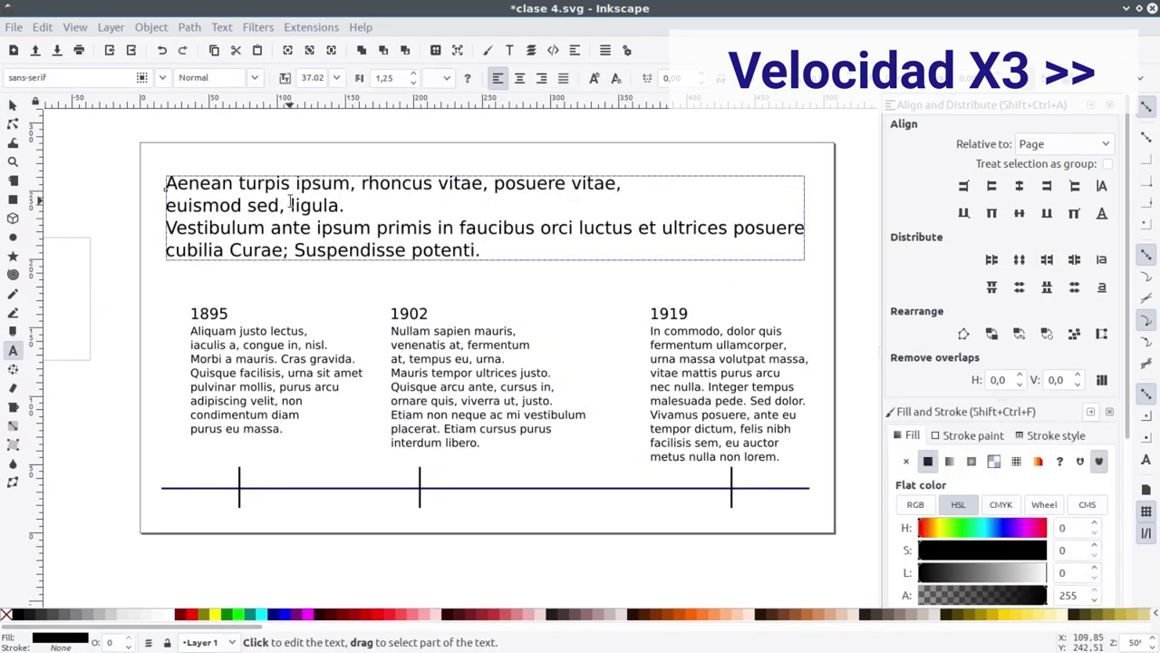
key("Delete")
left_click(615, 205)
key("Return")
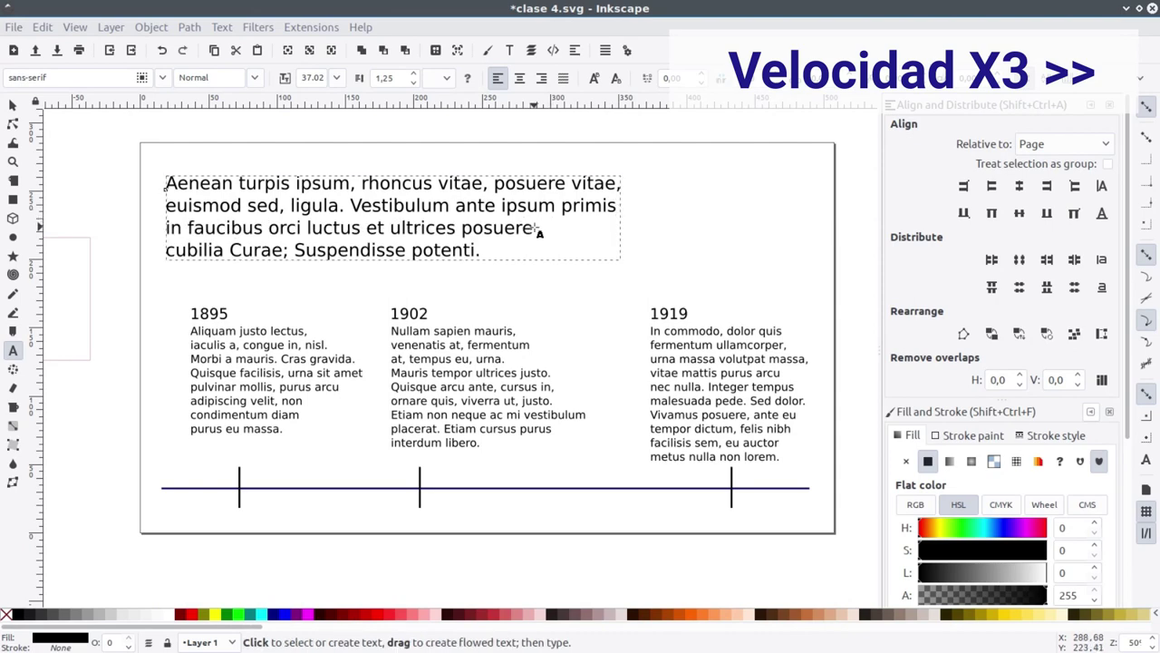
key("Escape")
Enlarge the intro paragraph to about 110%
key("s")
left_click(535, 220)
left_click_drag(628, 262, 673, 270)
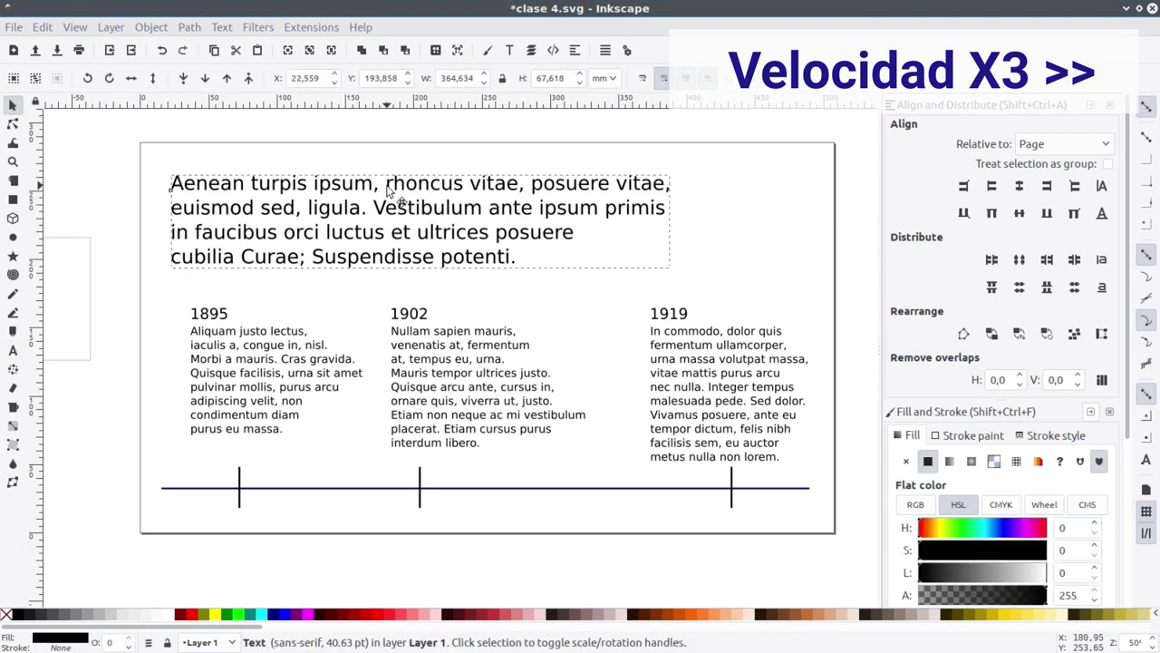
key("Escape")
scroll(544, 381, "up", 1)
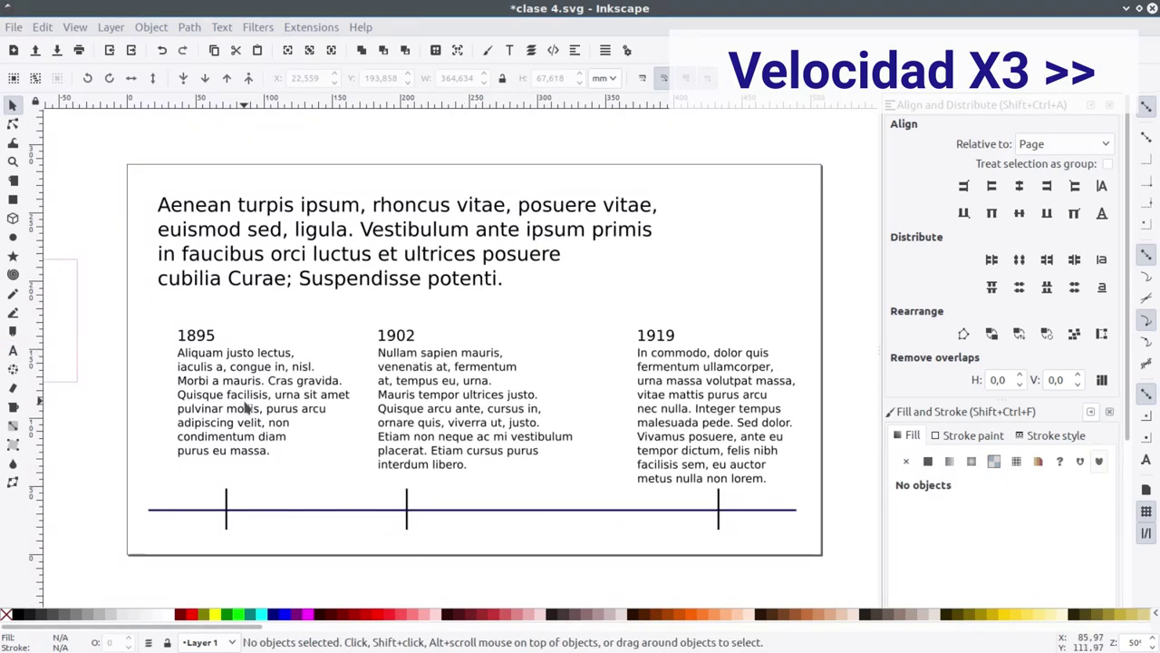
scroll(433, 388, "left", 2)
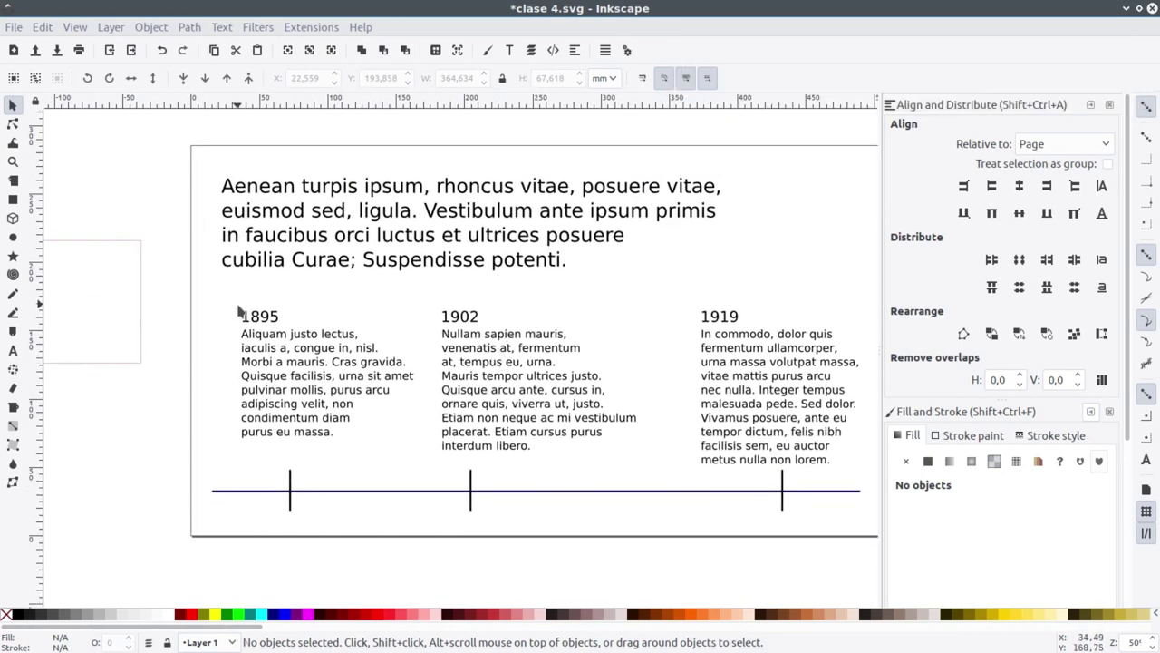
Group the off-page frame rectangle with its number 1
left_click_drag(243, 322, 551, 325)
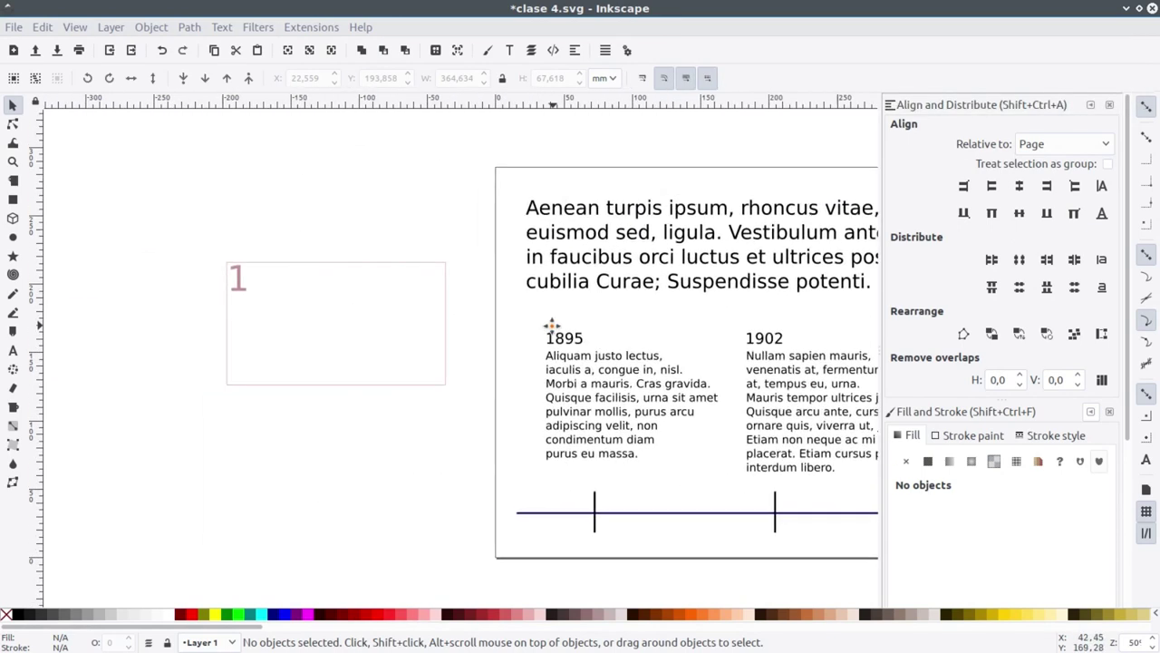
left_click(322, 268)
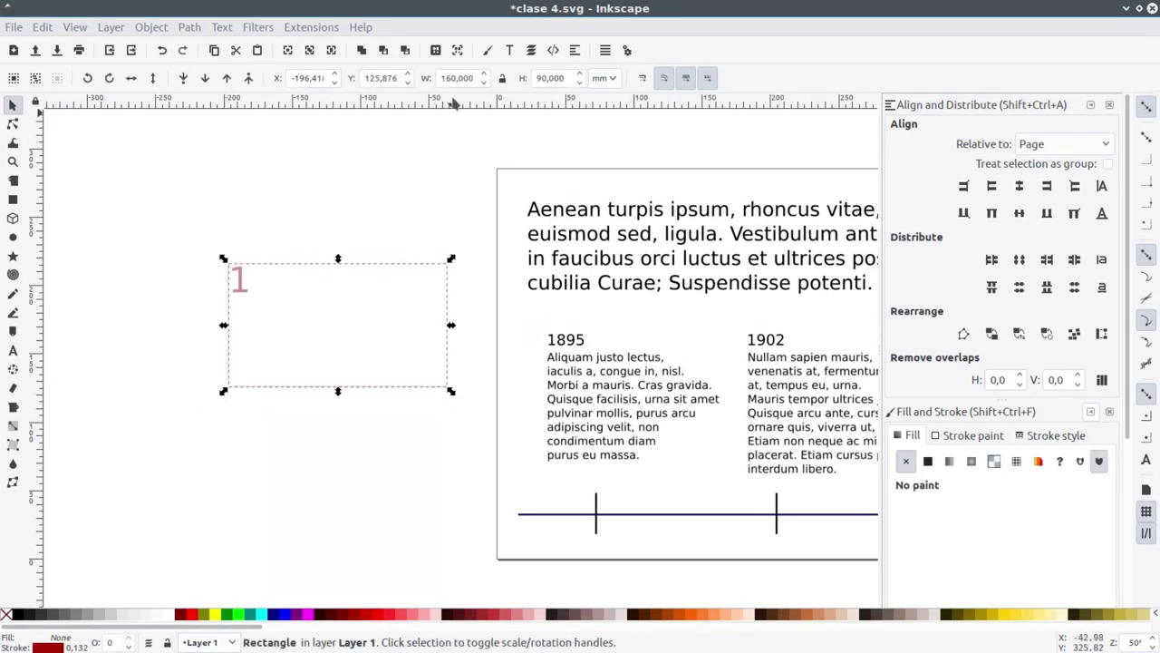
left_click_drag(726, 372, 467, 397)
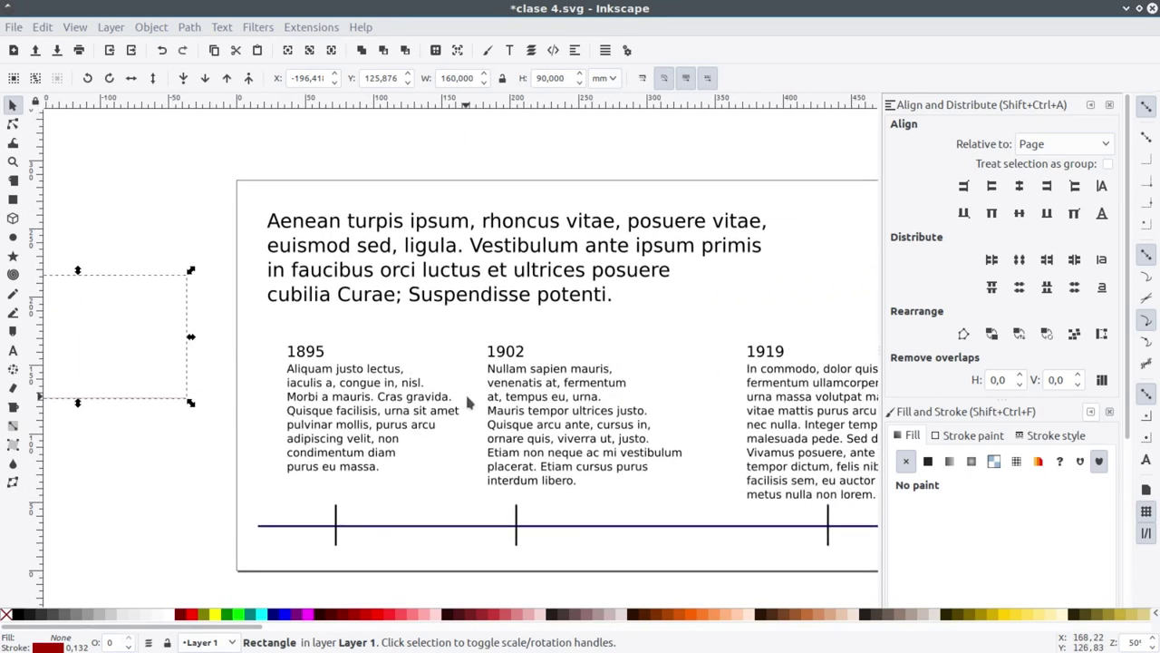
left_click_drag(173, 323, 457, 296)
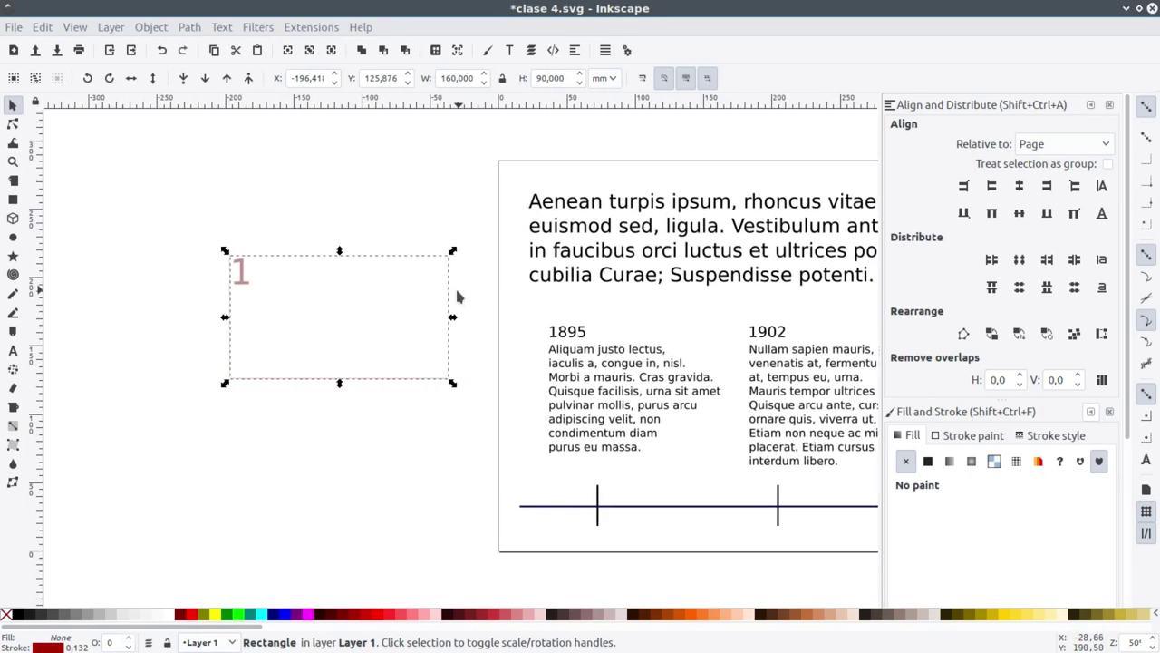
left_click(254, 286, "shift")
key("ctrl+g")
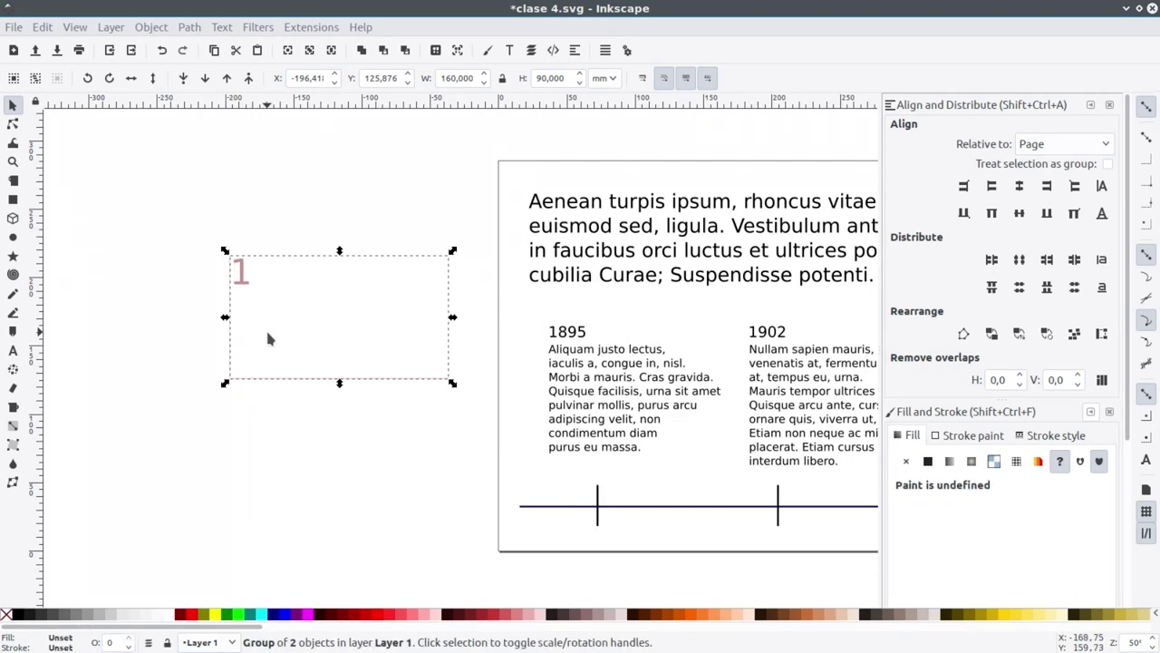
left_click(292, 218)
Move the numbered frame onto the page around the 1895 column
left_click_drag(477, 251, 305, 300)
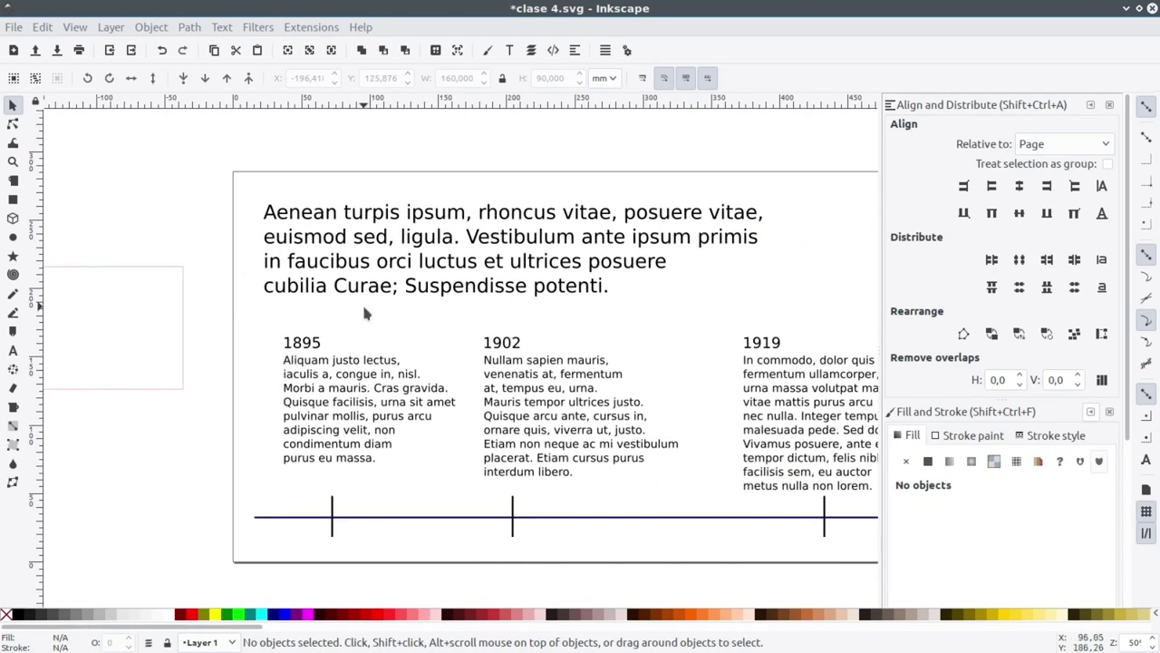
left_click_drag(480, 359, 394, 360)
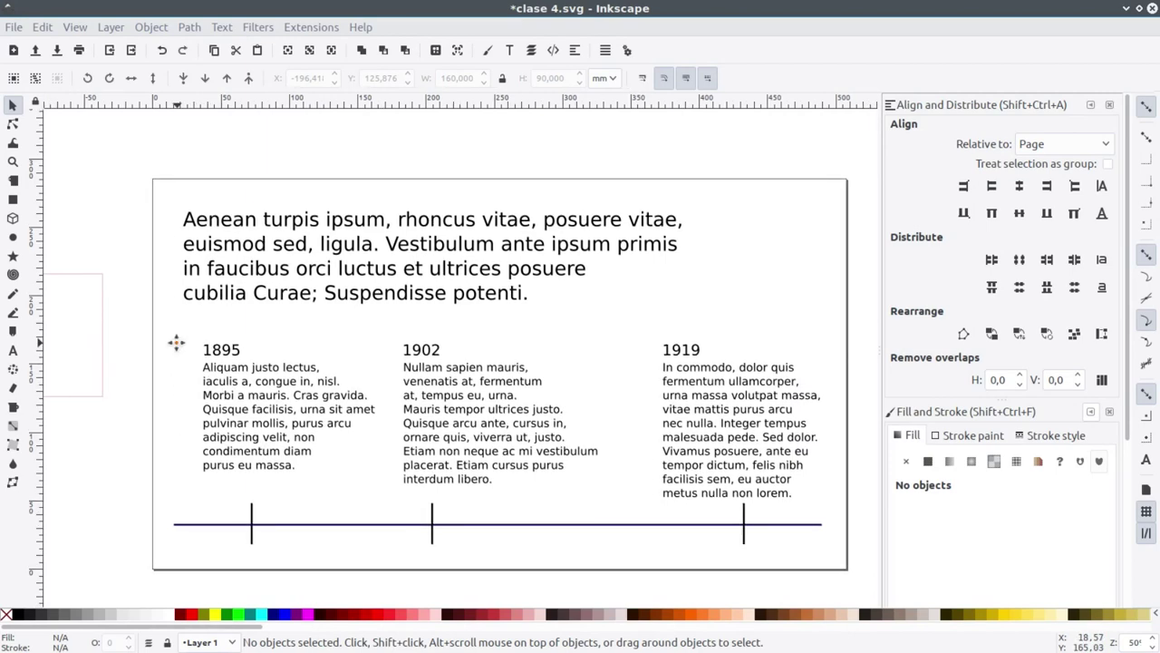
left_click_drag(169, 342, 147, 337)
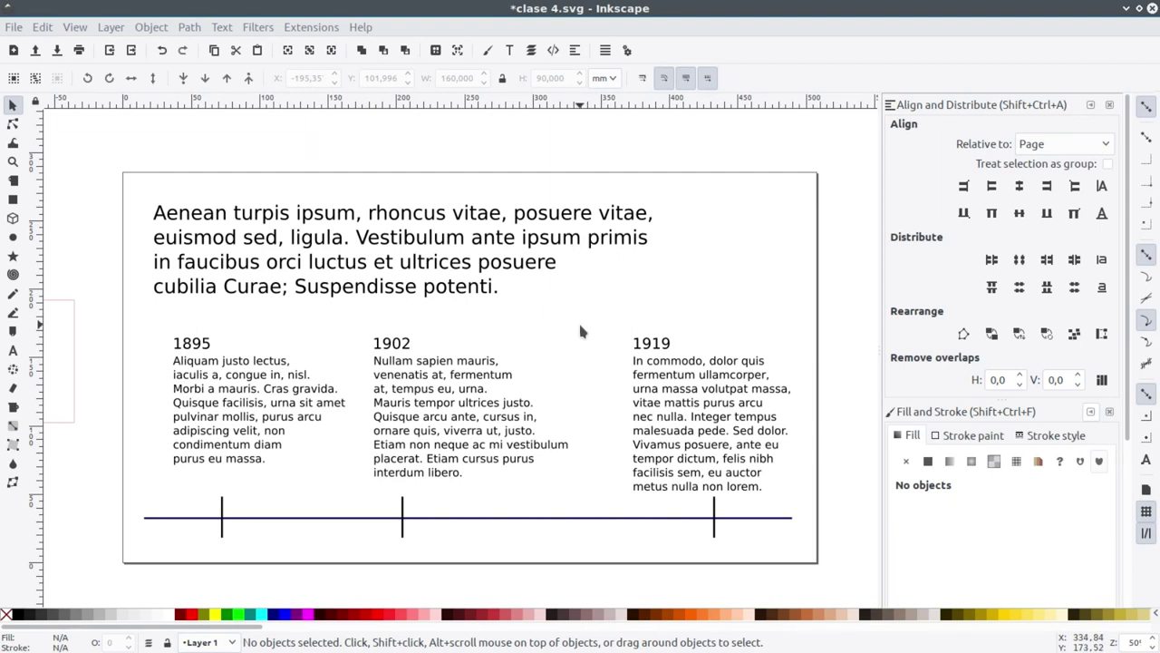
key("Tab")
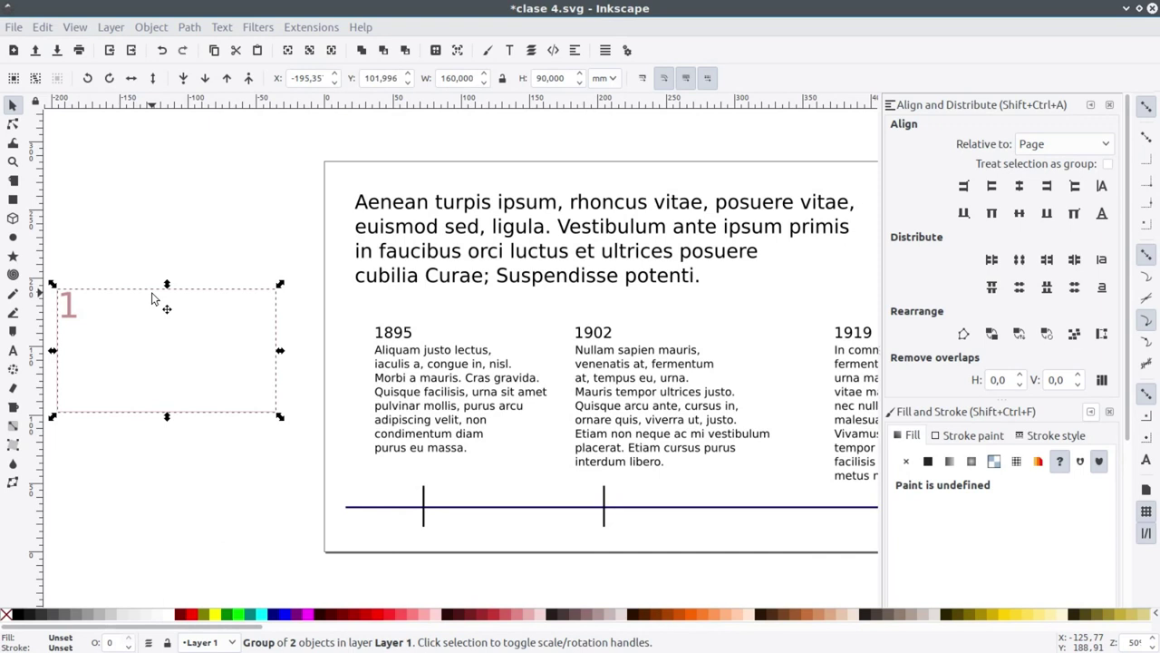
left_click_drag(152, 299, 418, 324)
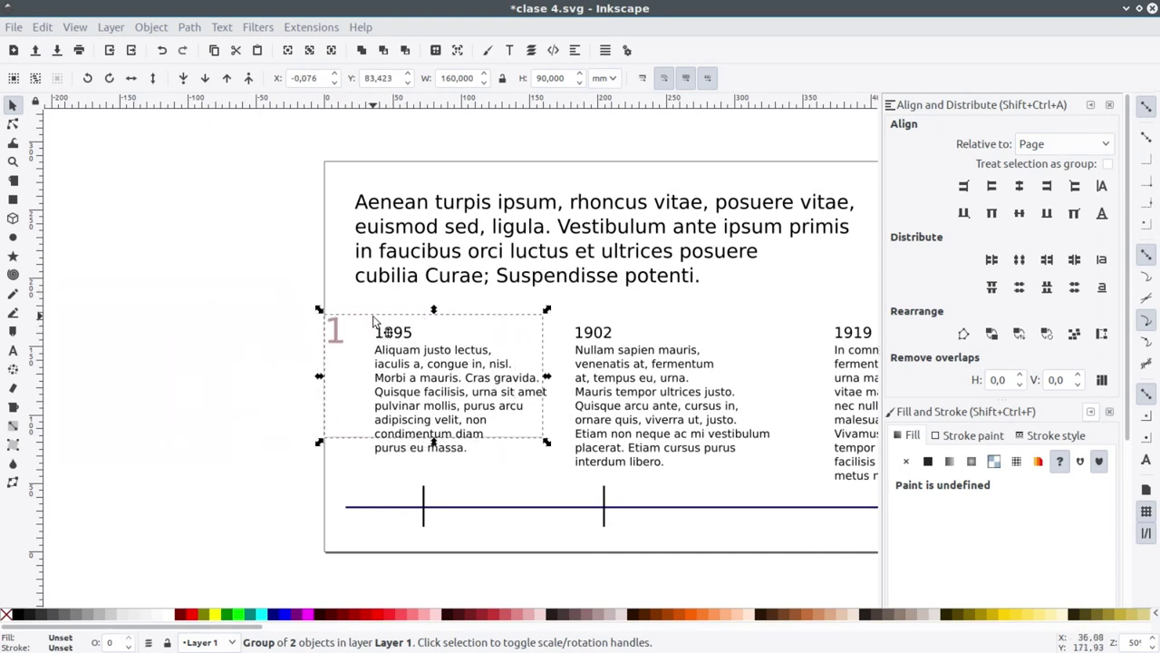
left_click_drag(456, 326, 472, 322)
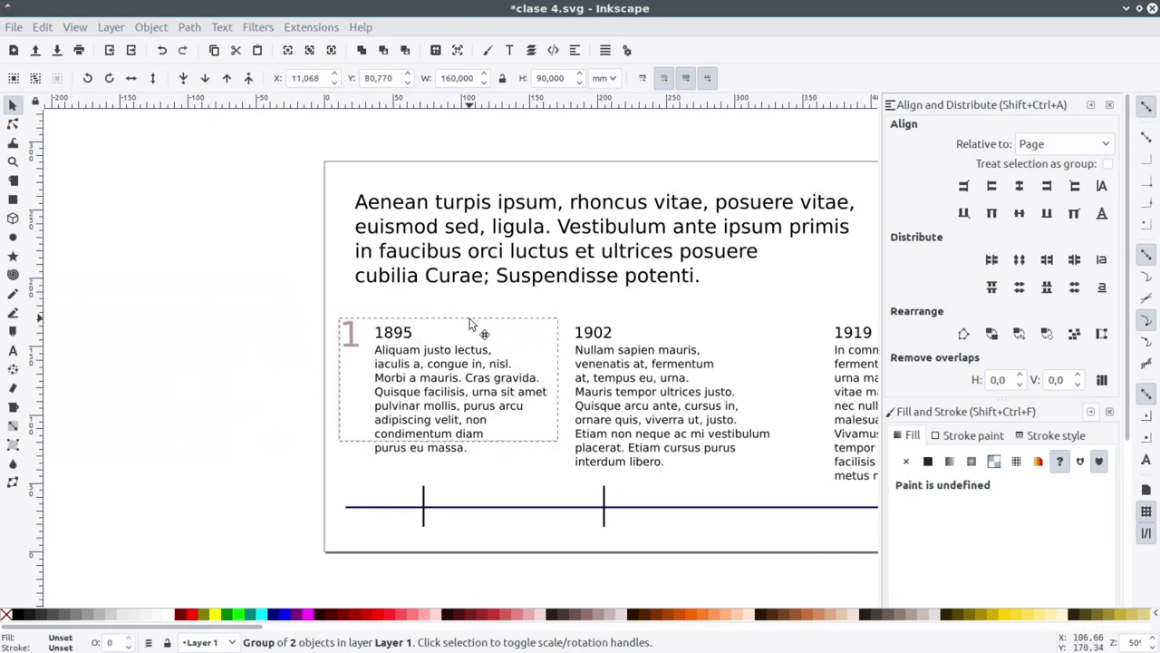
Save the document and reload the browser preview
left_click(58, 51)
key("alt+Tab")
key("F5")
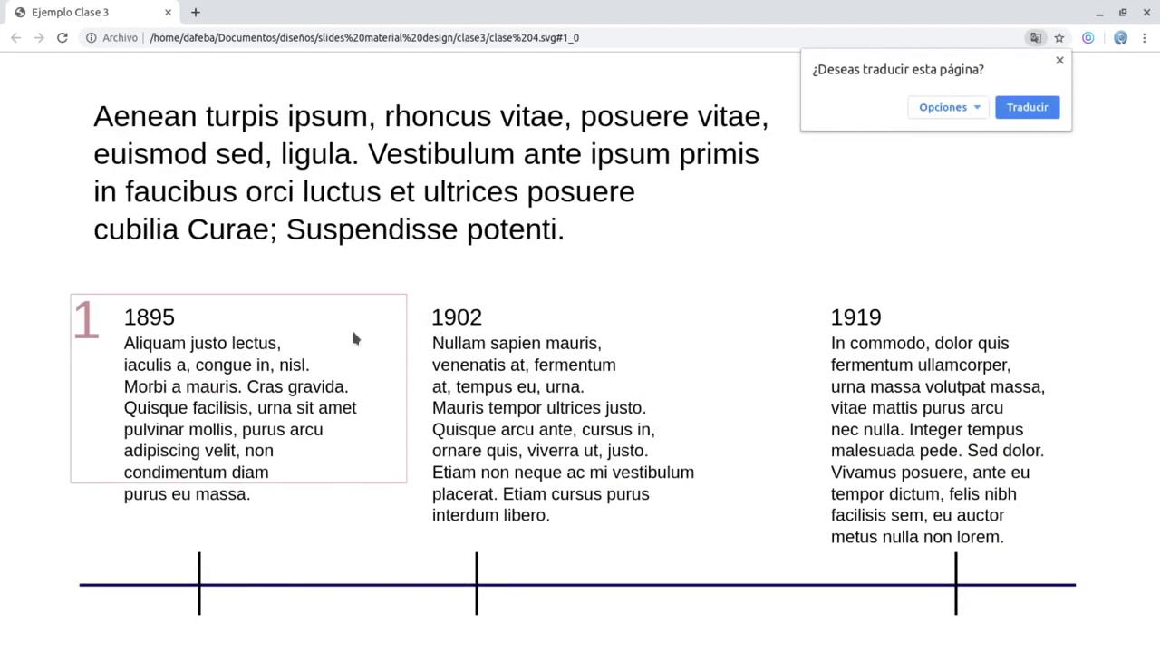
Duplicate the numbered 1895 frame so copies sit over the 1902 and 1919 columns
key("alt+Tab")
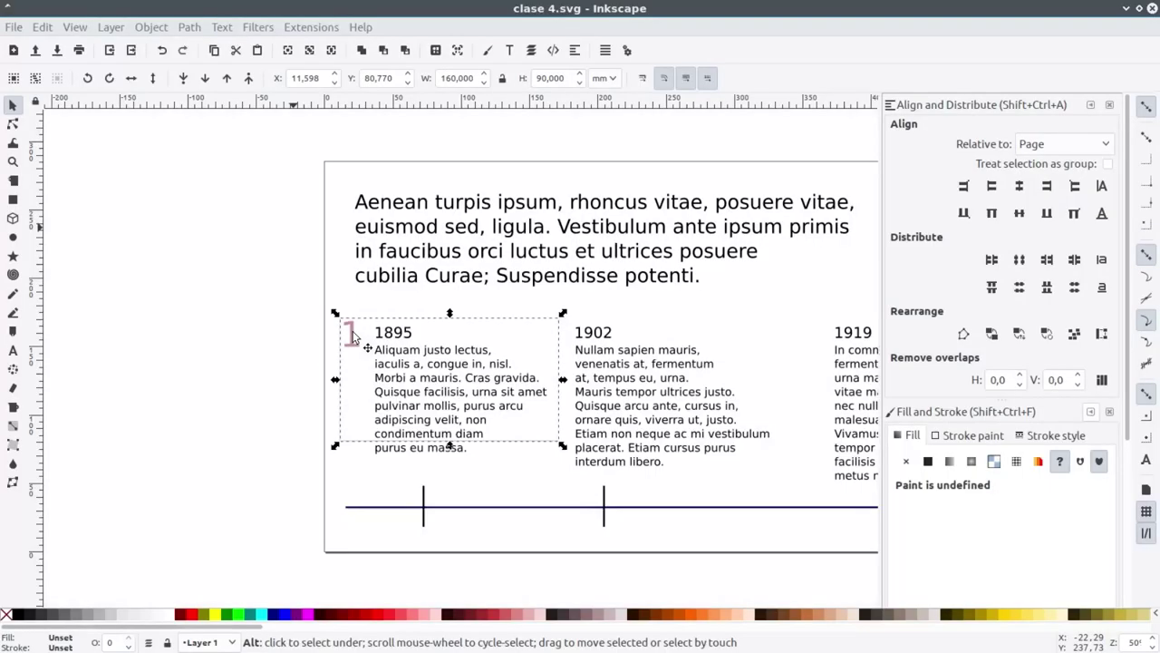
key("ctrl+d")
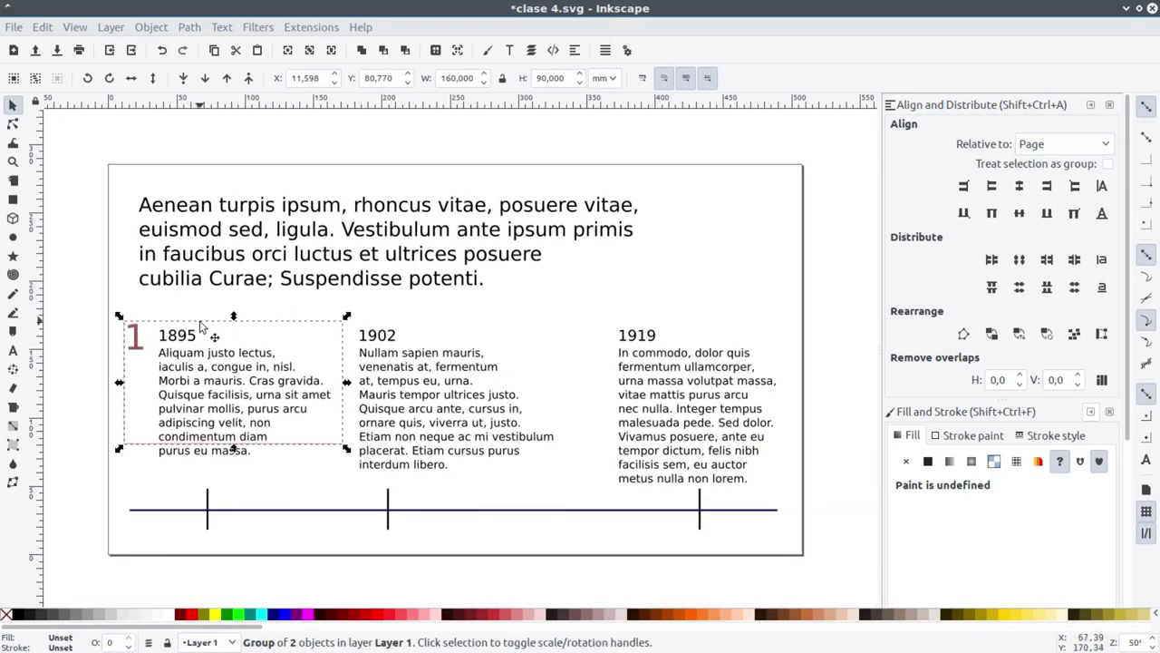
left_click_drag(238, 332, 666, 315)
key("ctrl+d")
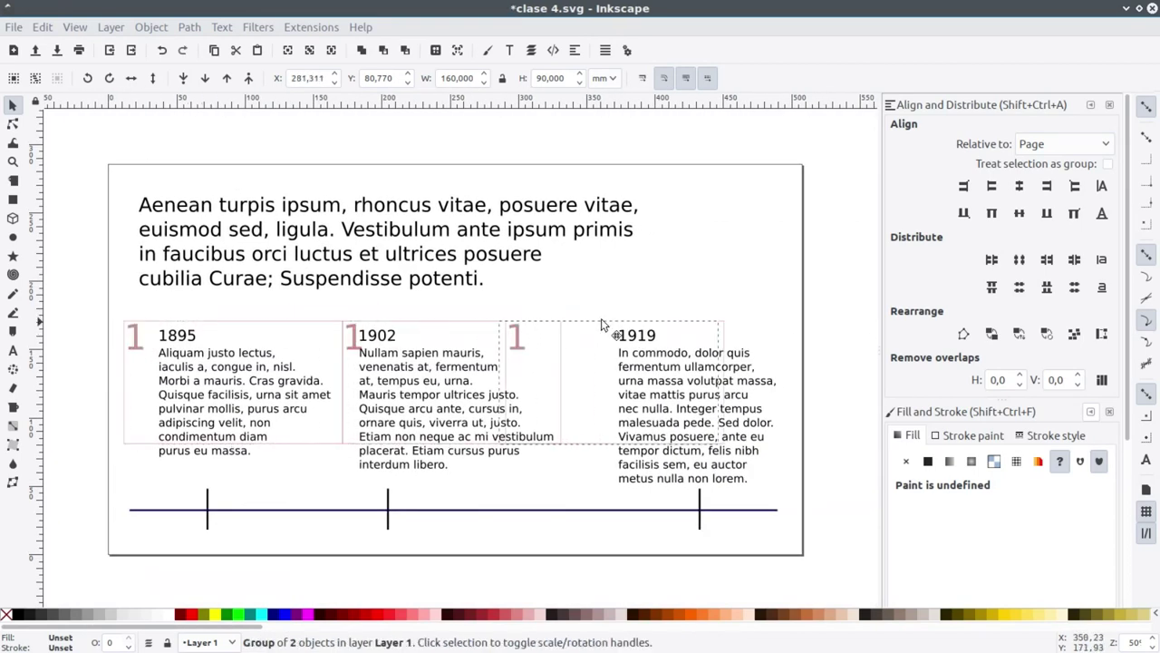
key("Escape")
key("1")
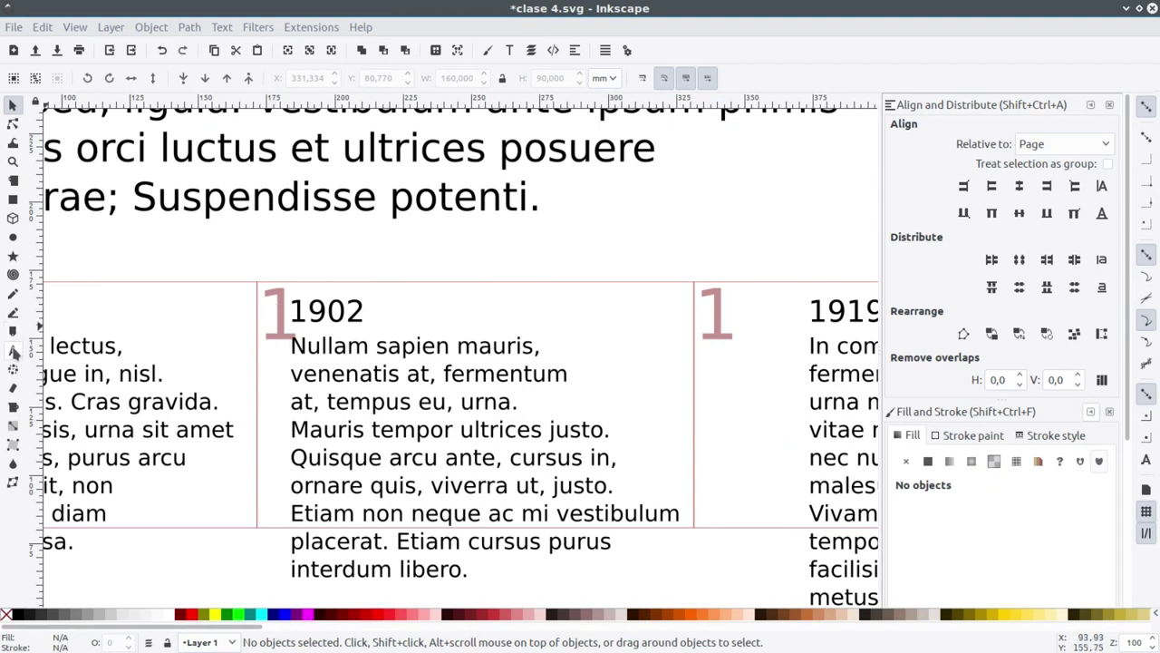
Change the number in the 1902 frame from 1 to 2
left_click(14, 351)
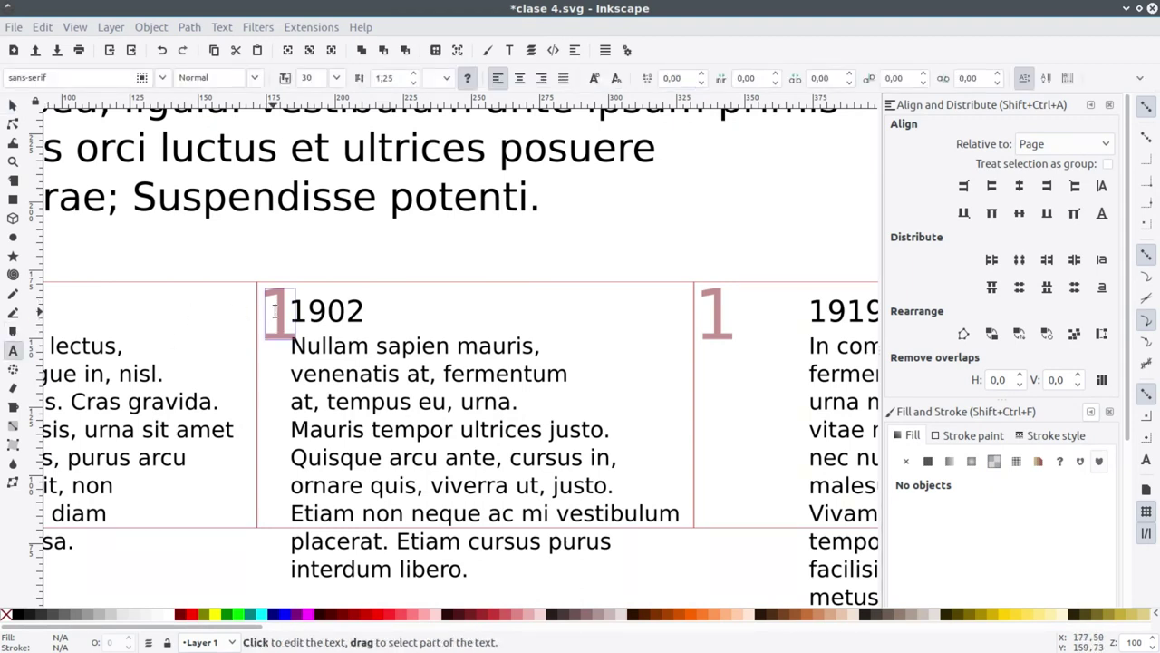
left_click_drag(274, 311, 286, 310)
type("2")
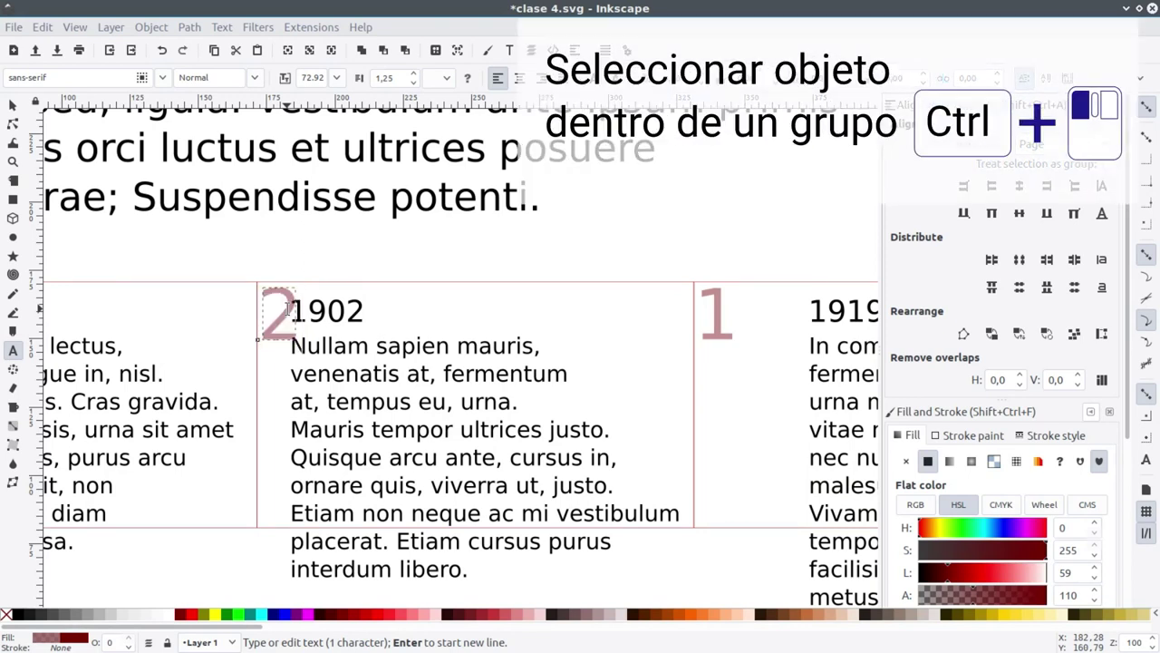
key("F1")
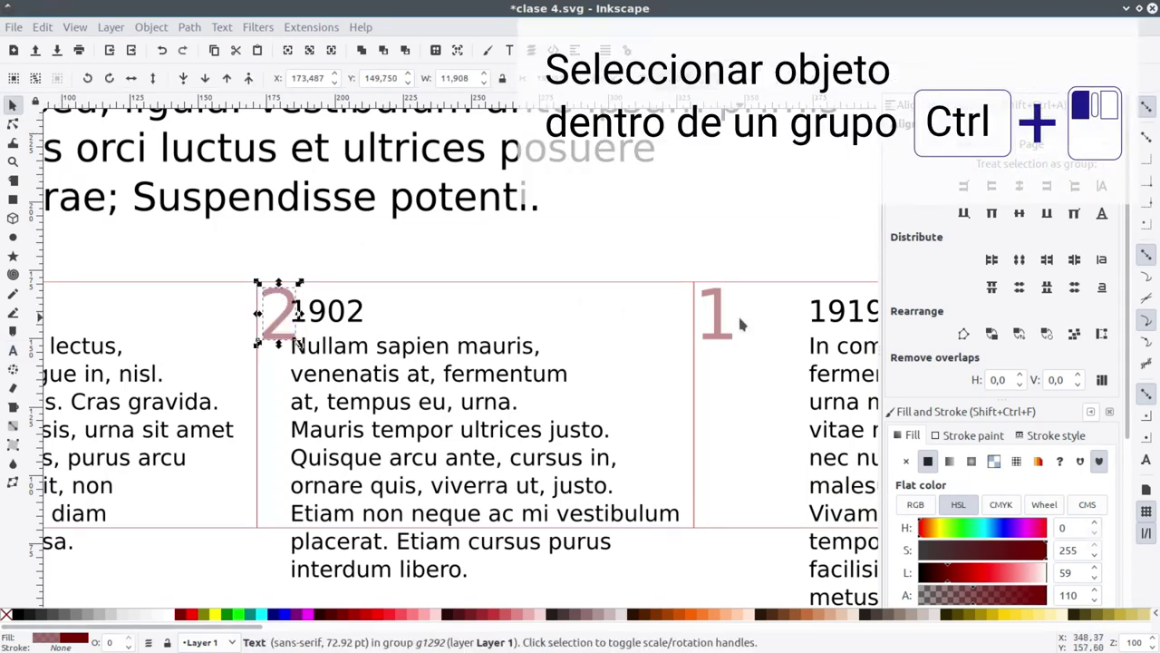
Change the number in the 1919 frame to 3 and fit the page in view
left_click(721, 318, "ctrl")
left_click(12, 350)
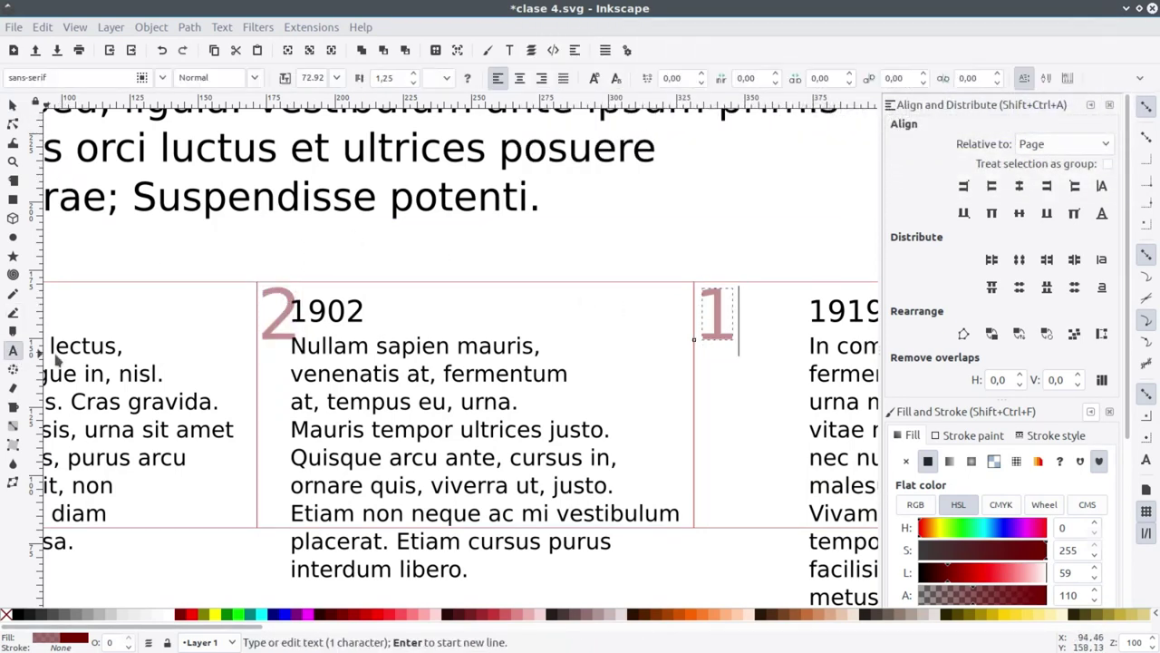
double_click(725, 311)
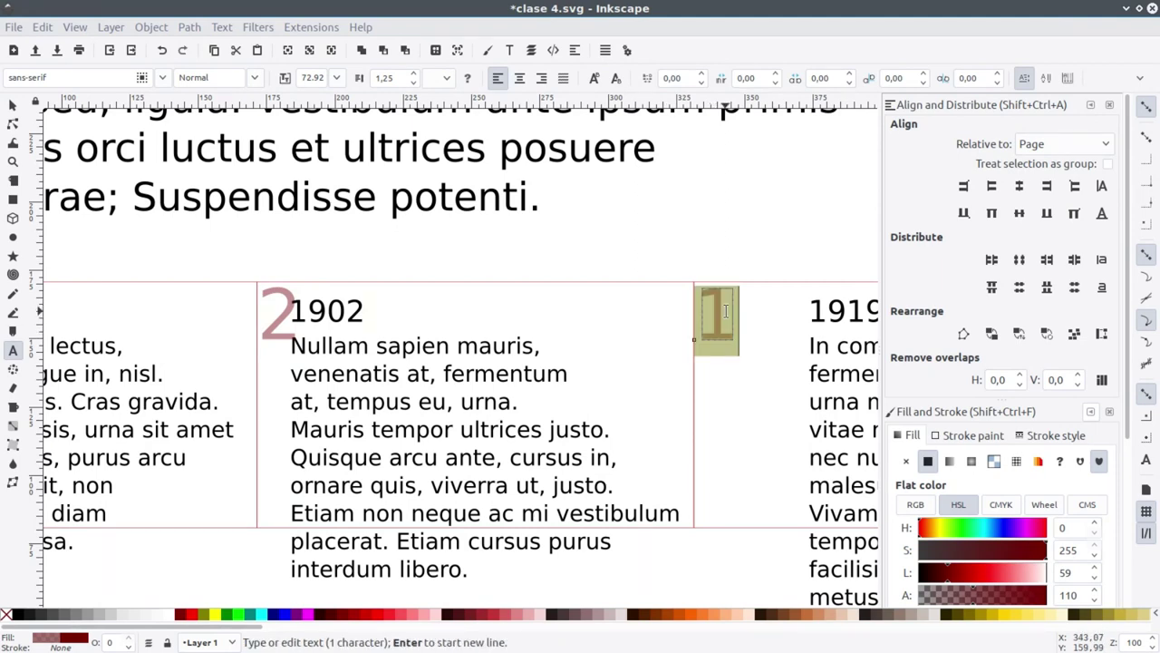
type("3")
left_click(13, 105)
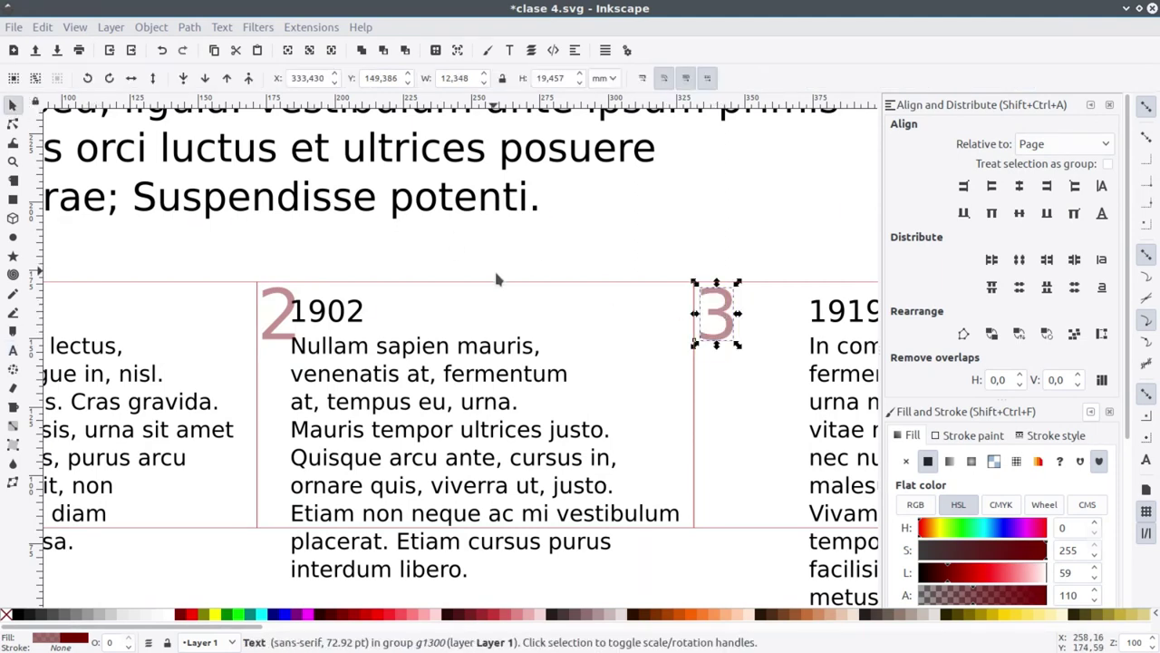
left_click(524, 260)
key("5")
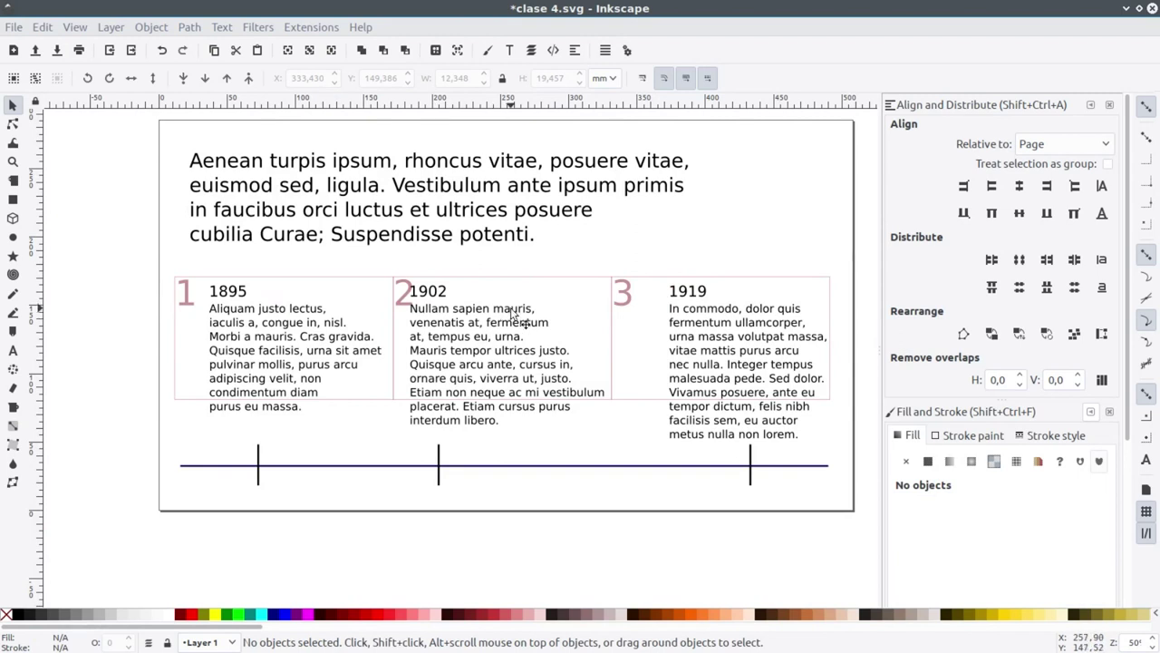
key("5")
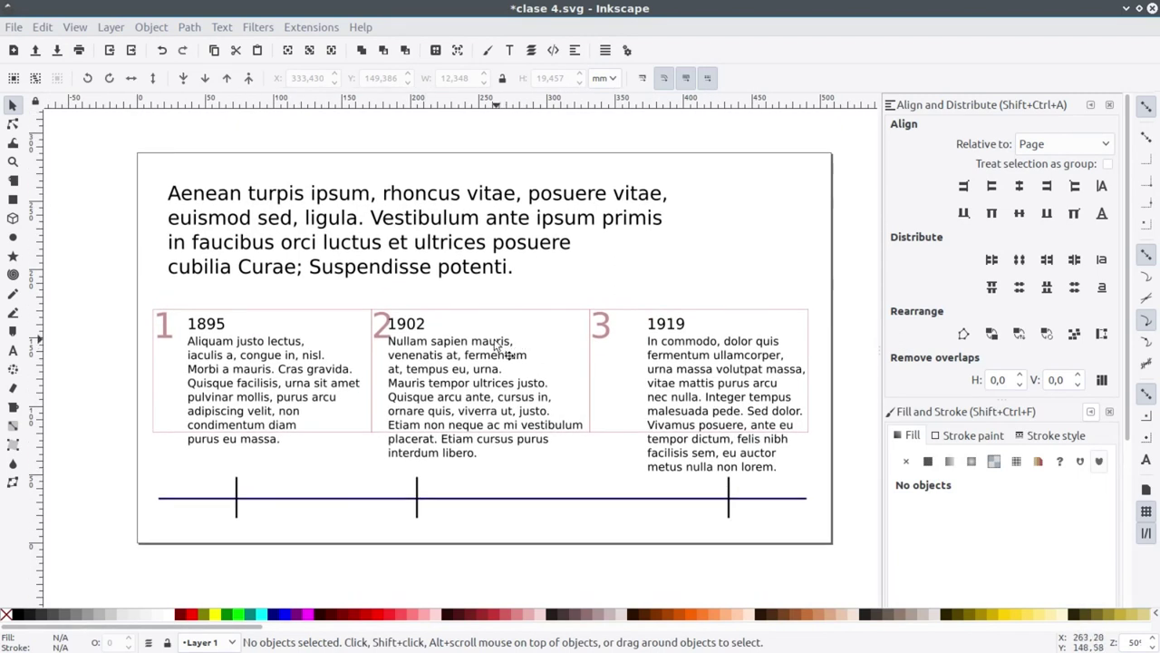
Make the 1895 frame JessyInk view 1 lasting 0.8 seconds
left_click(255, 315)
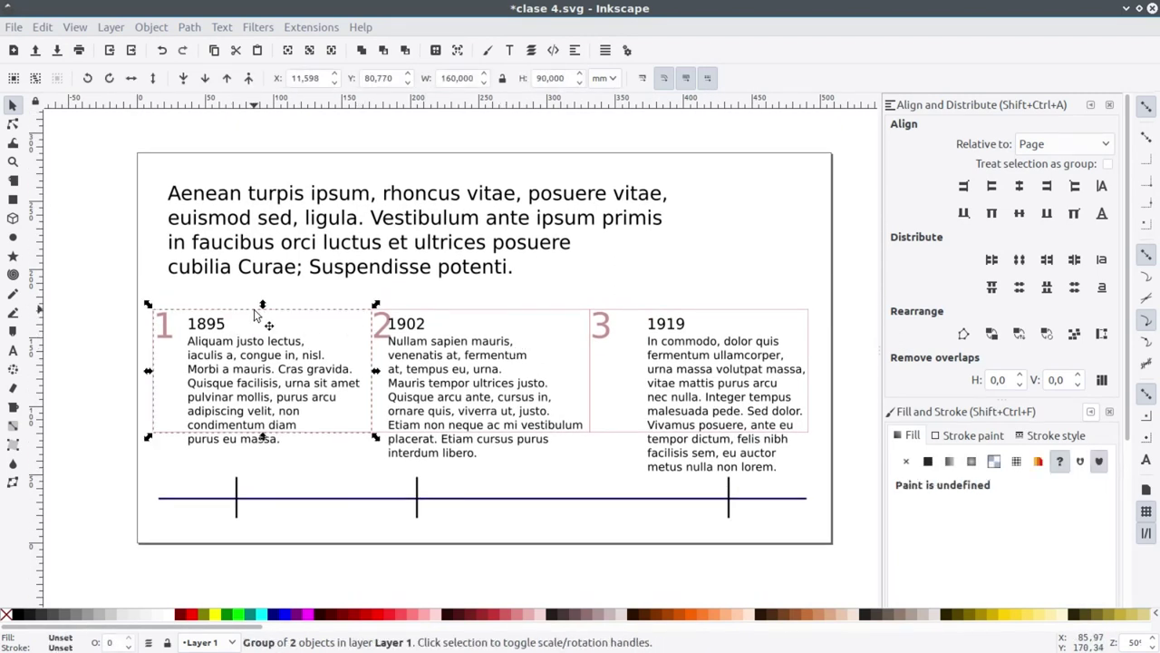
left_click(297, 28)
mouse_move(317, 234)
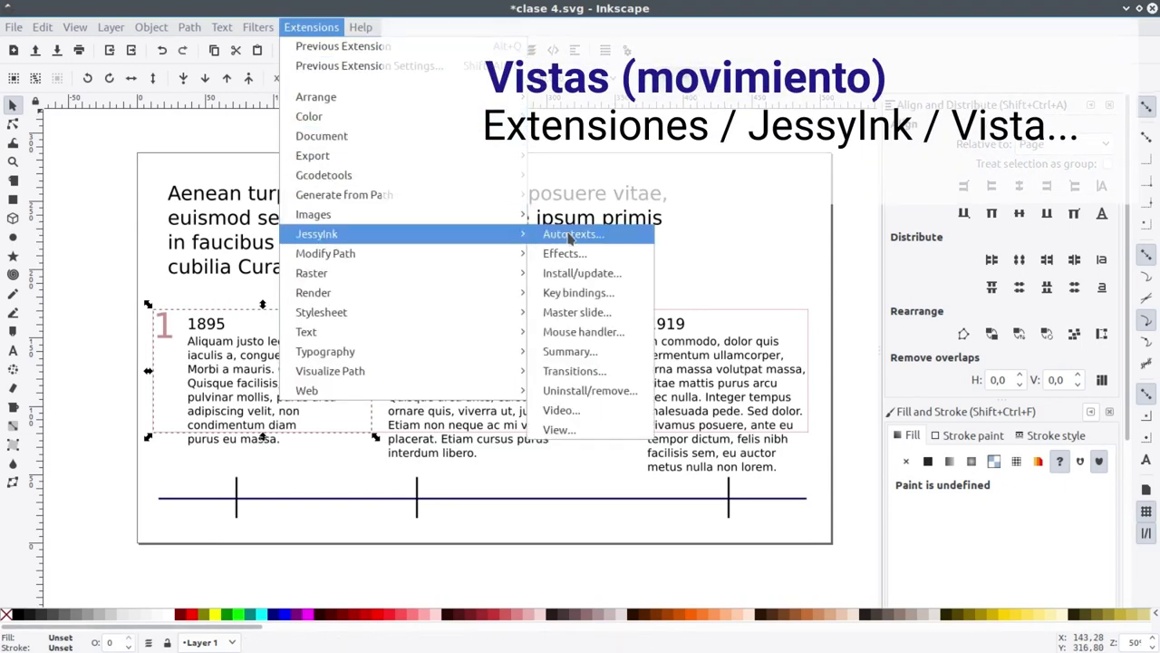
left_click(586, 436)
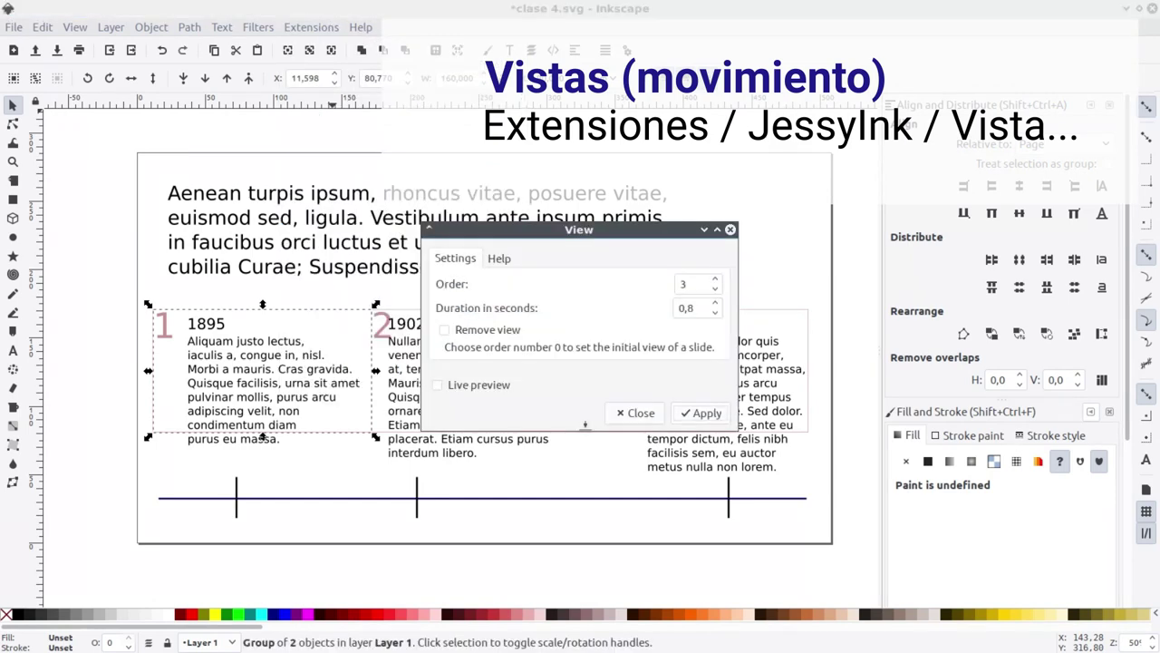
left_click_drag(526, 237, 759, 93)
type("0")
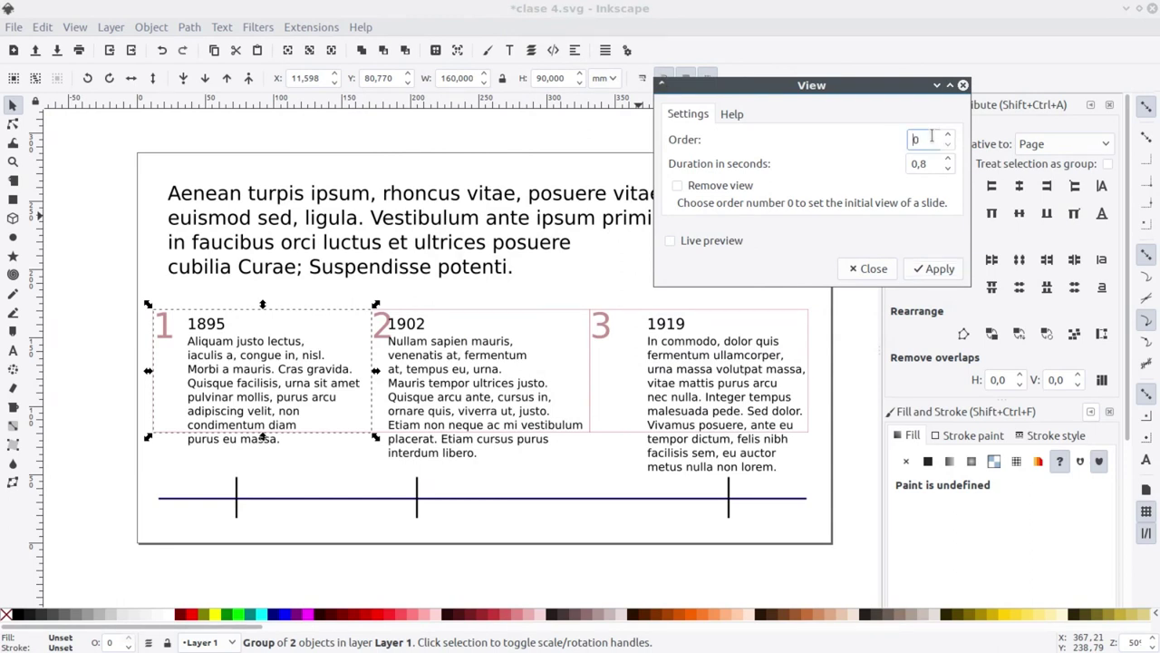
type("1")
left_click(933, 268)
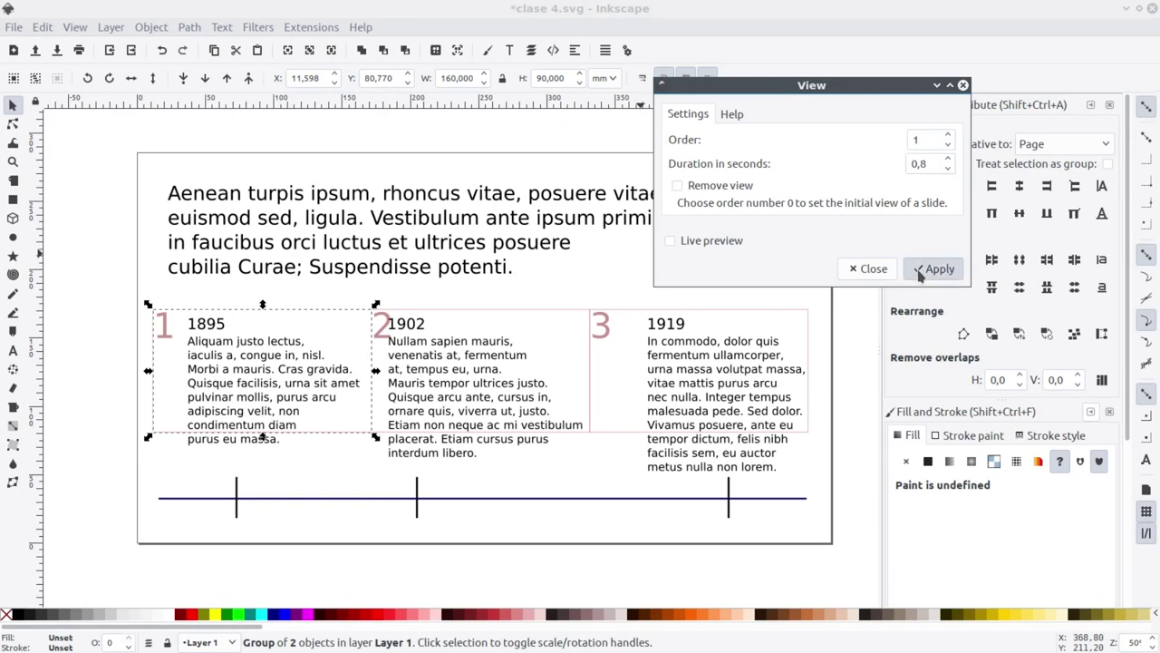
Make the 1902 and 1919 frames views 2 and 3, then save
left_click(505, 317)
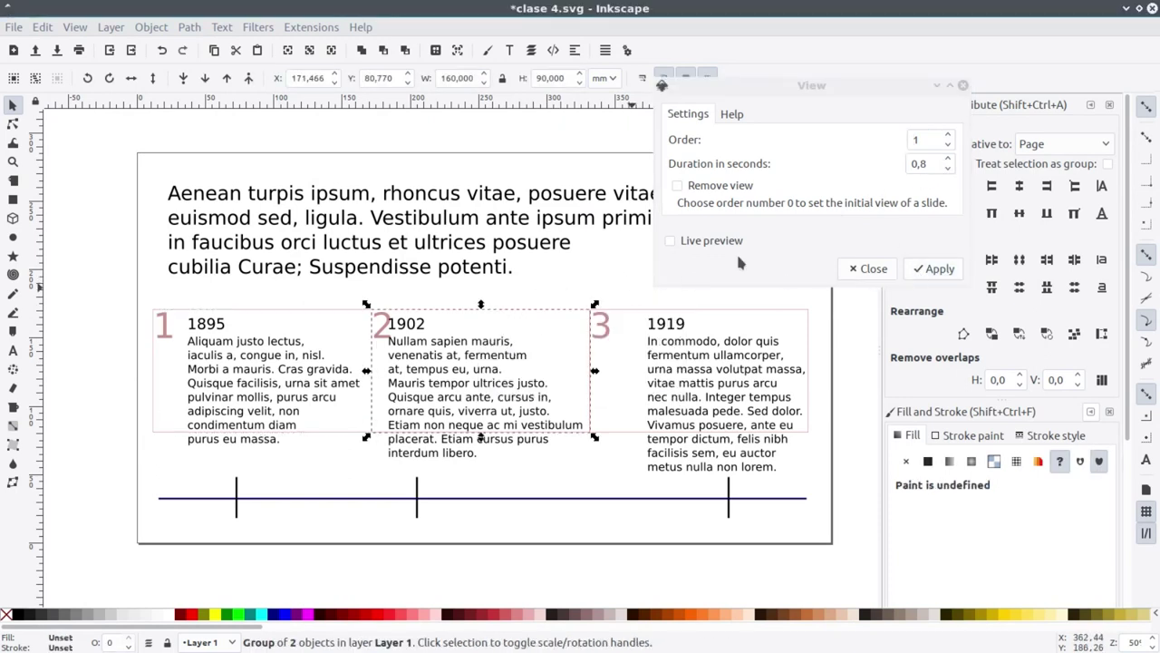
left_click(948, 136)
left_click(934, 268)
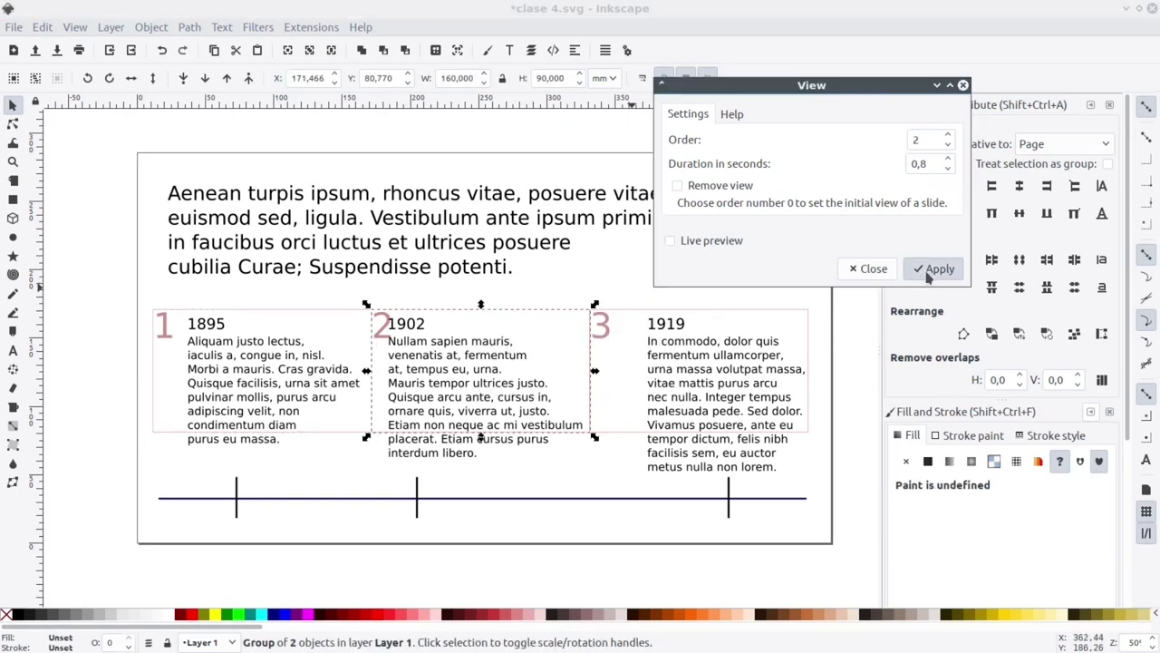
left_click(658, 309)
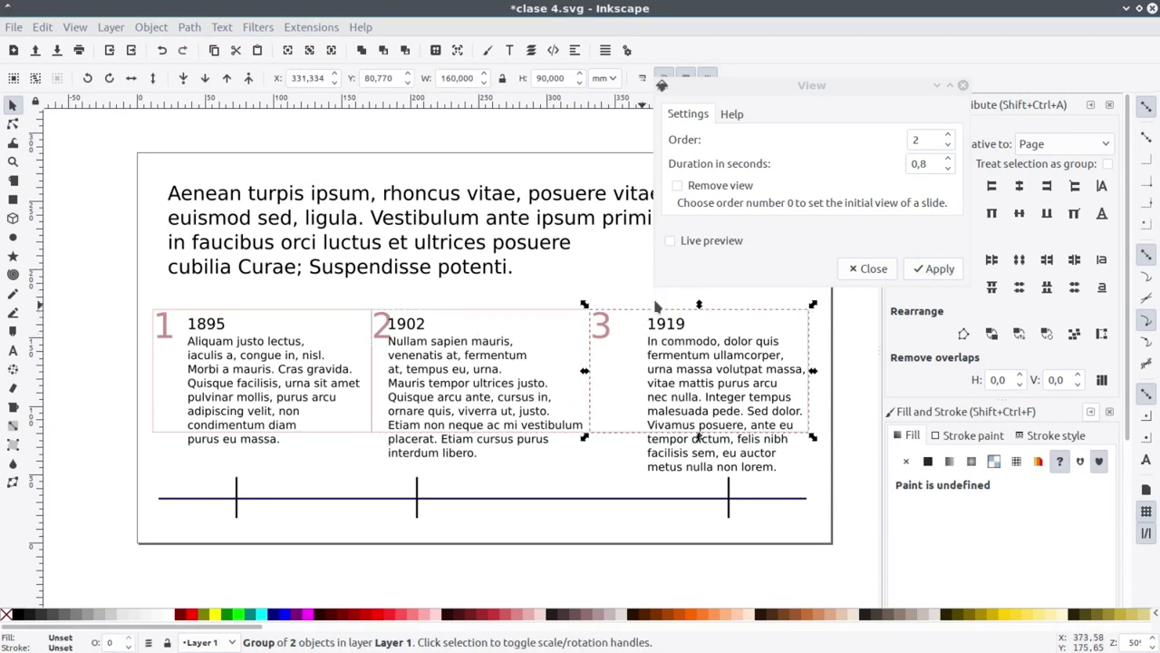
left_click(948, 135)
left_click(921, 270)
left_click(56, 50)
In Chrome, reload and click through the 1895, 1902, 1919 views, then right-click back to the overview
key("alt+Tab")
key("alt+Tab")
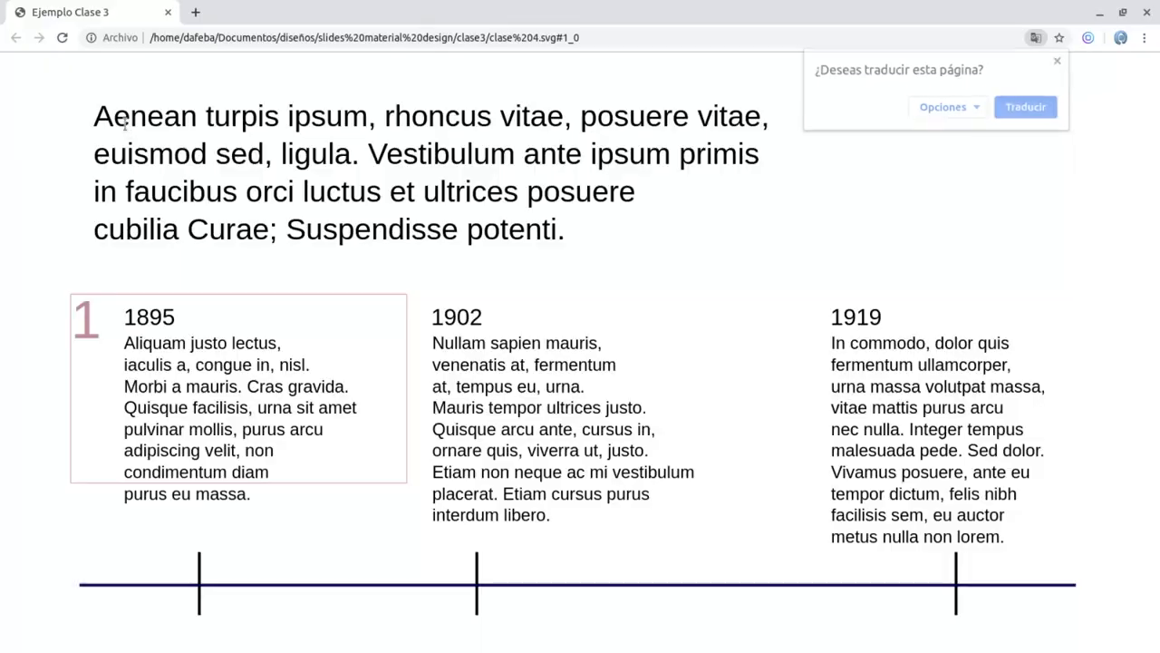
left_click(62, 37)
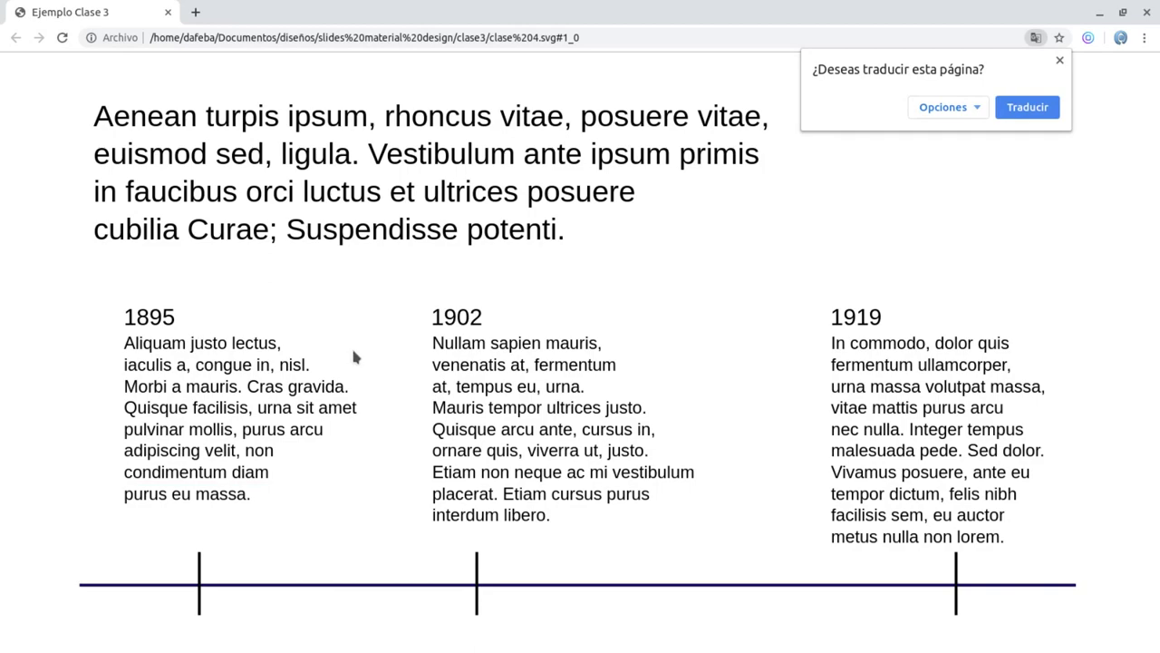
left_click(387, 325)
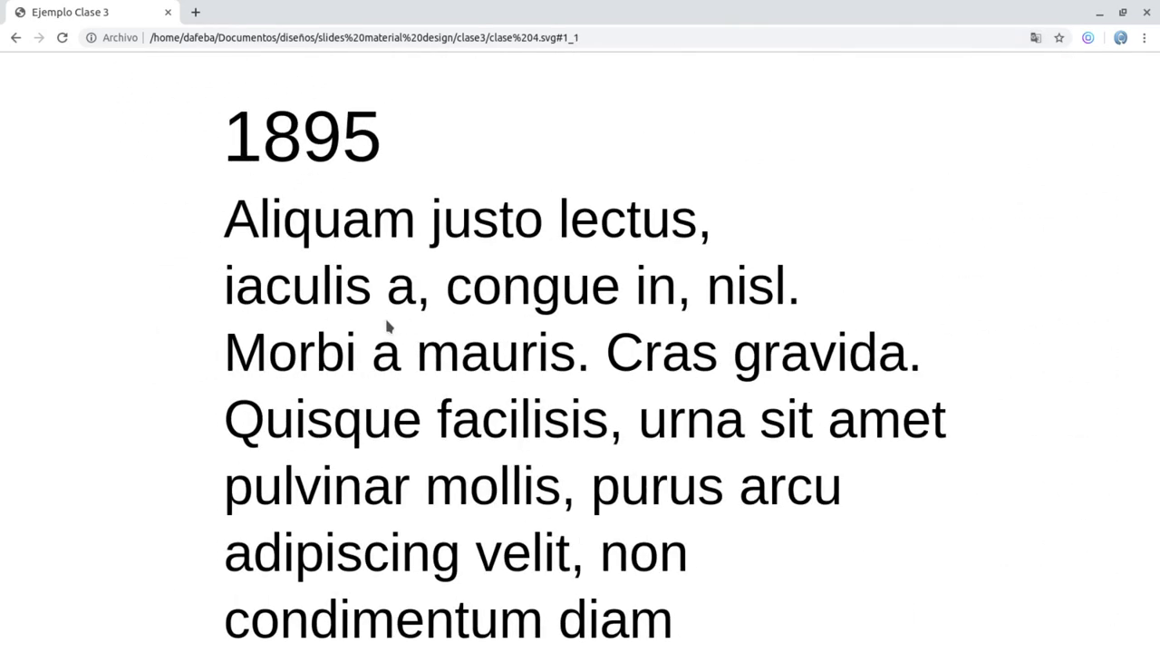
left_click(387, 326)
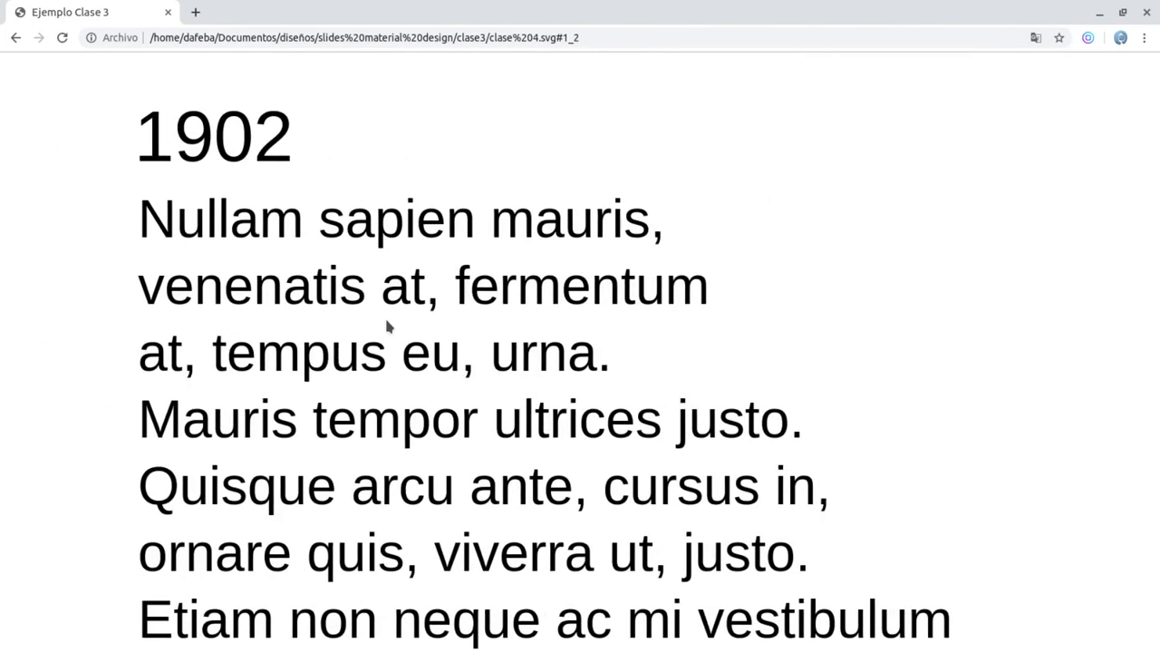
left_click(387, 325)
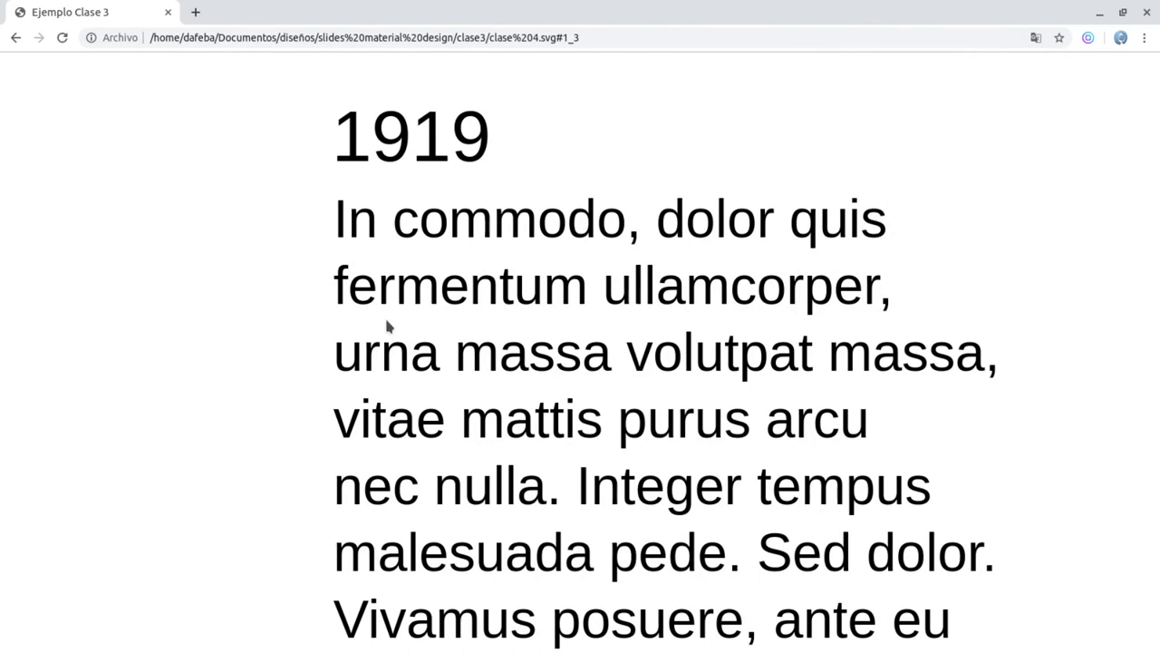
double_click(465, 362)
right_click(76, 139)
right_click(76, 145)
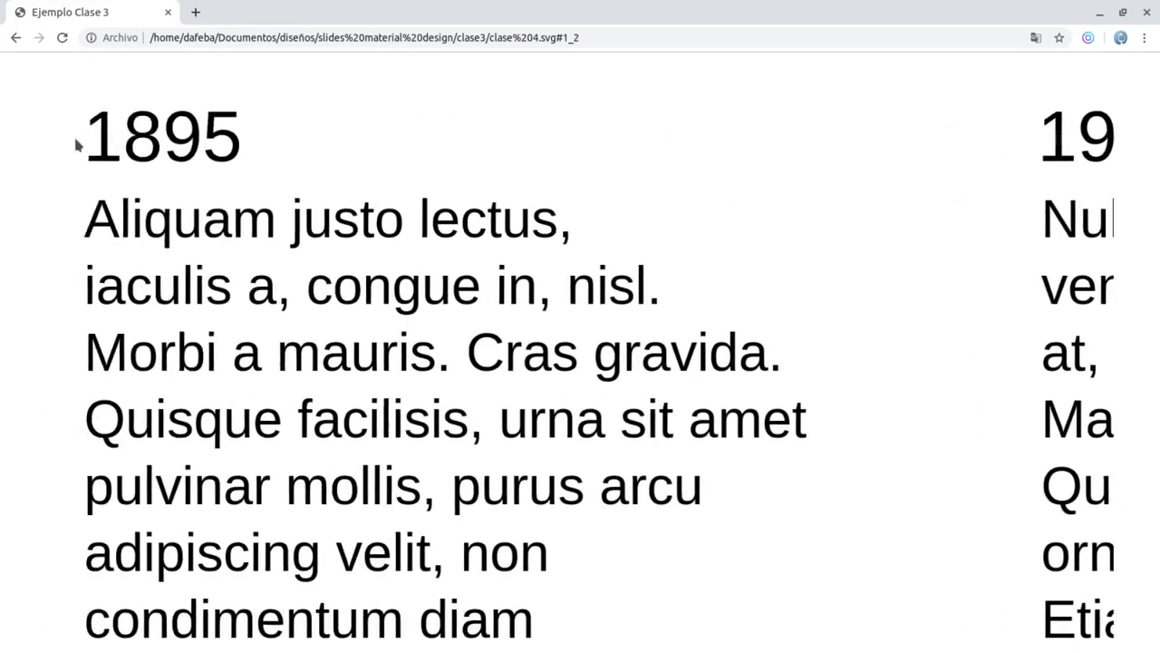
right_click(76, 145)
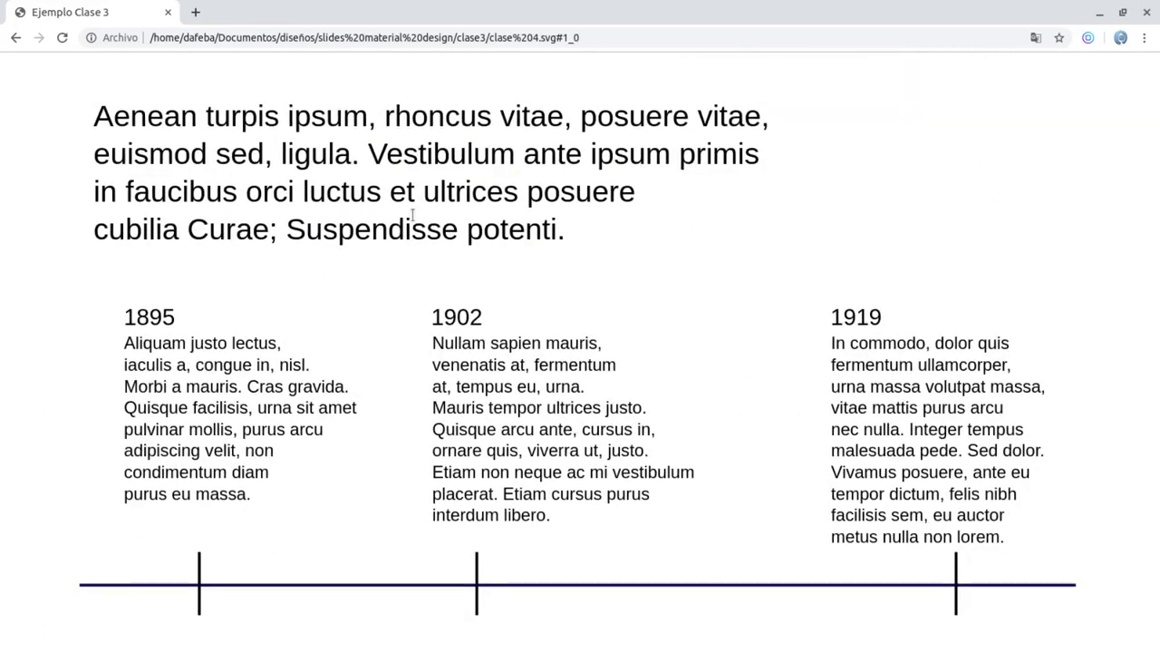
key("alt+Tab")
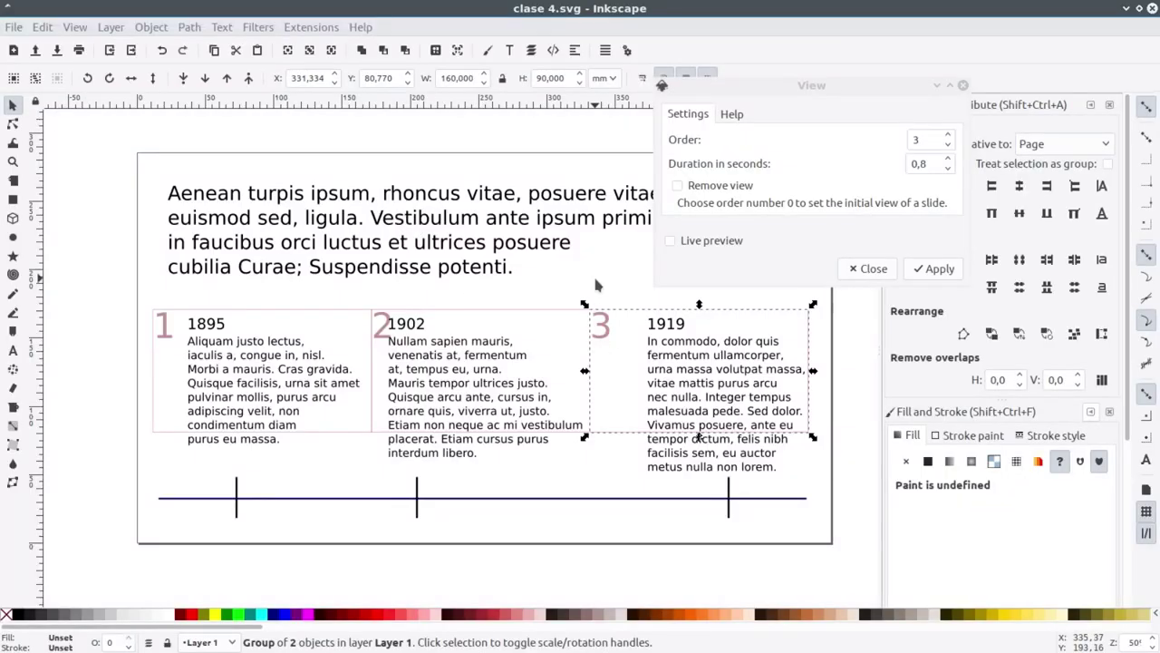
Enlarge the three numbered frames to about 142% and move them left over the columns
left_click(962, 85)
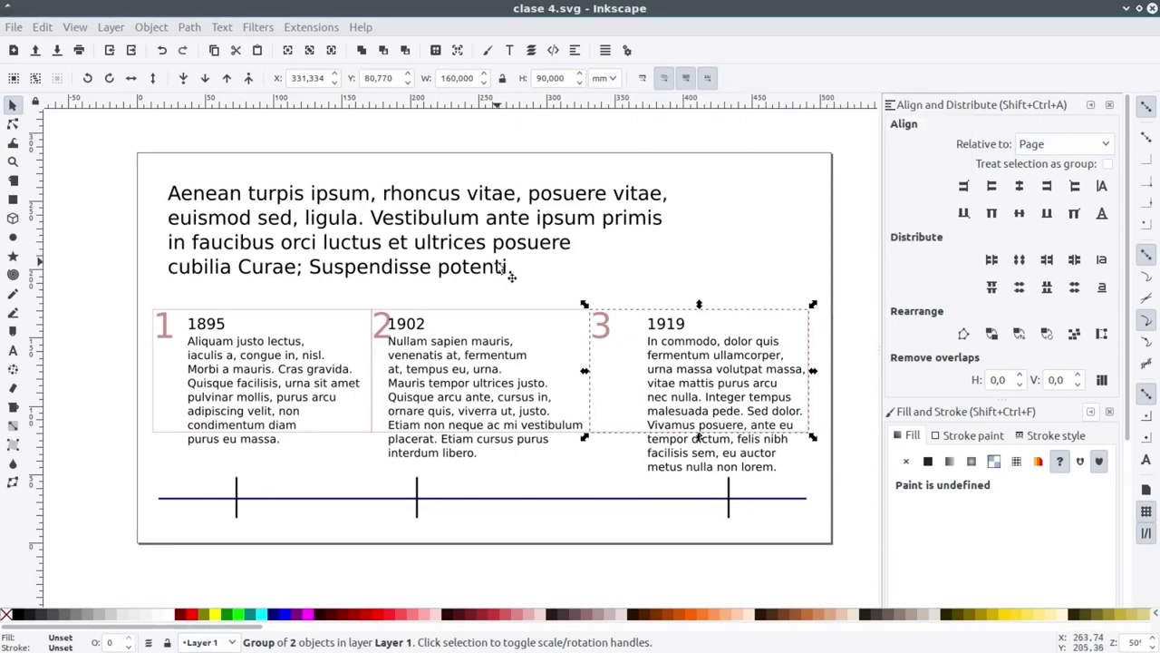
left_click(460, 272)
left_click(327, 321)
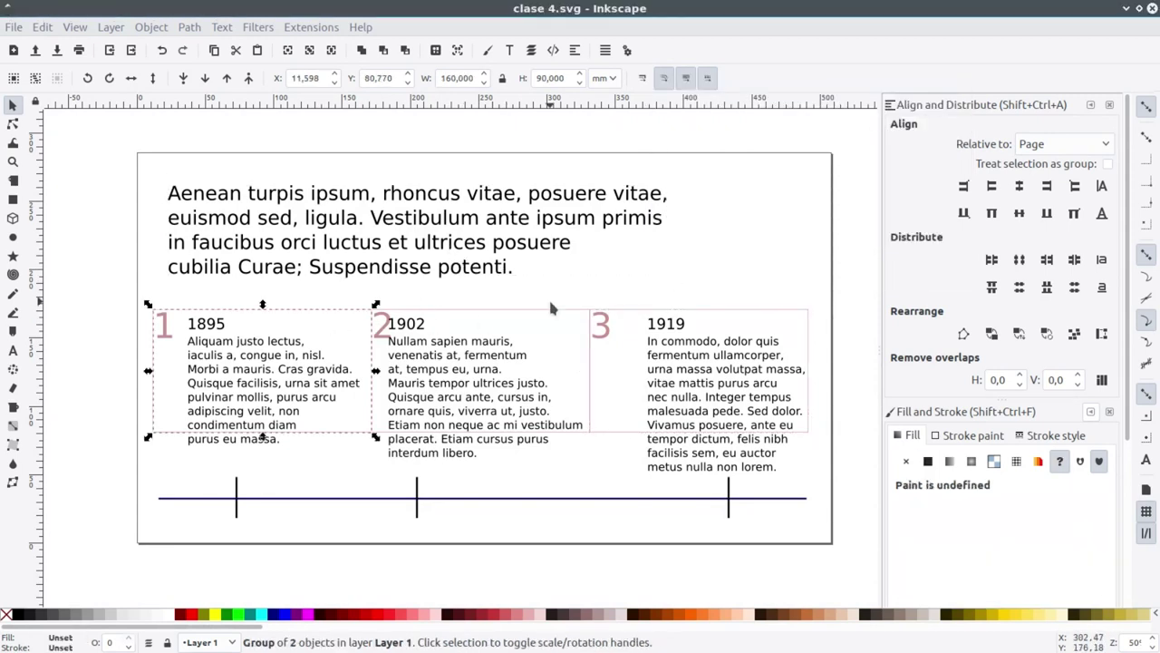
left_click(549, 317, "shift")
left_click(670, 323, "shift")
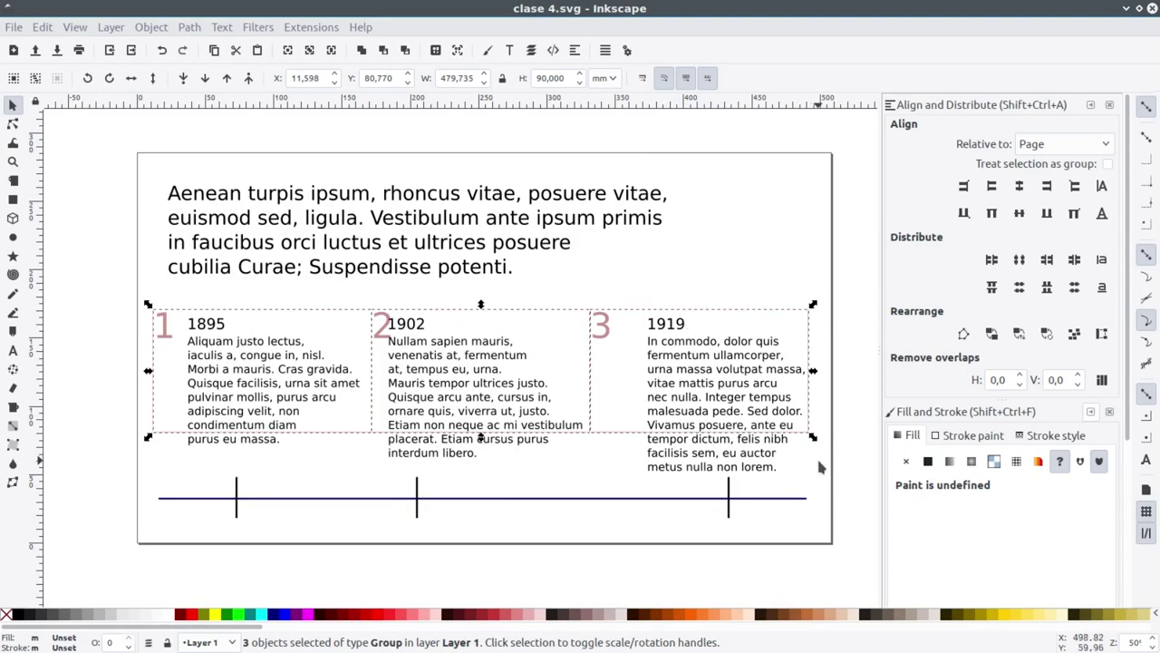
left_click_drag(813, 438, 939, 514)
left_click(290, 367)
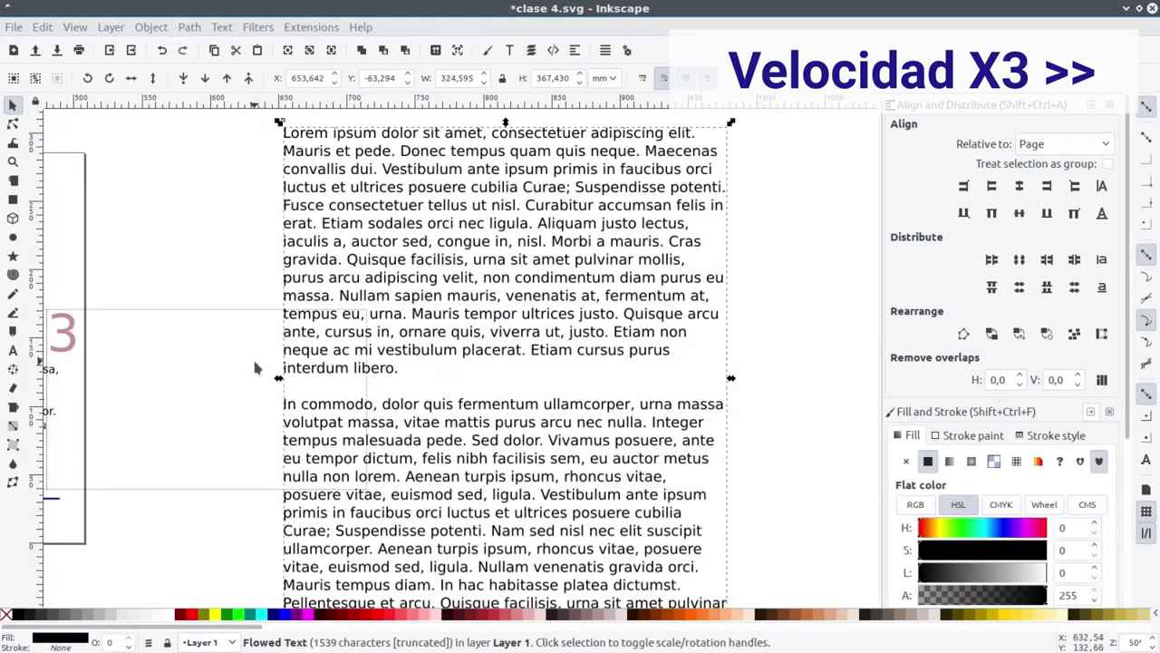
scroll(255, 367, "down", 5)
scroll(362, 308, "up", 2)
left_click_drag(321, 308, 288, 308)
Align frame 3's top edge with frame 2, relative to the last selected object
left_click_drag(680, 301, 522, 301)
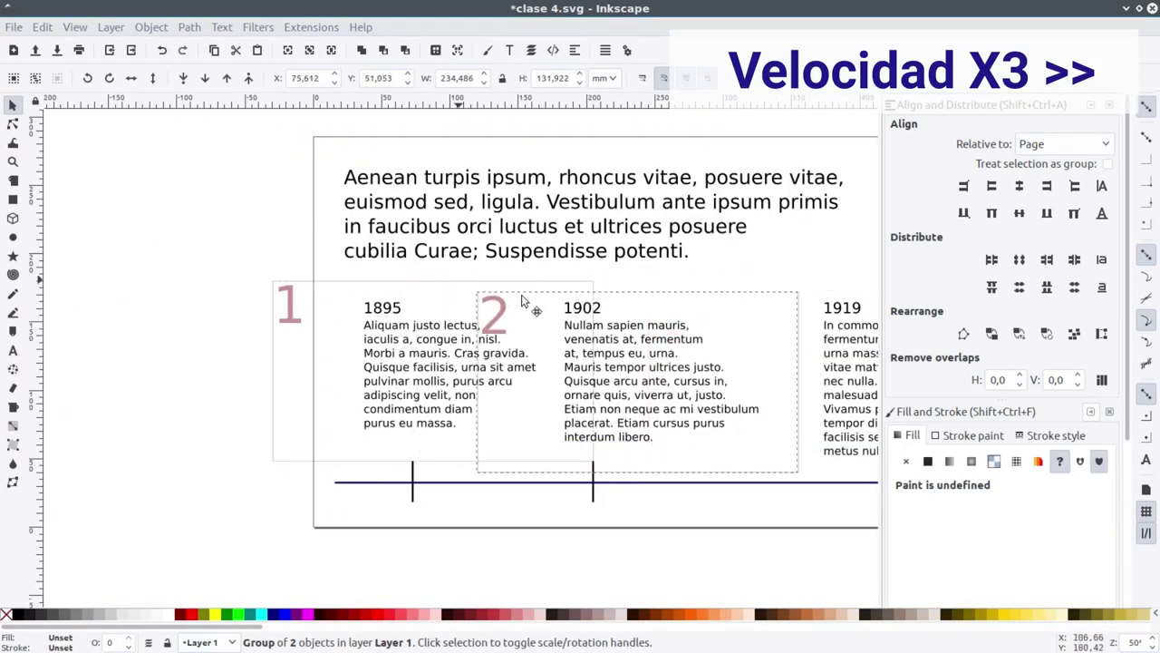
scroll(522, 301, "right", 3)
left_click(766, 389, "shift")
left_click(1063, 143)
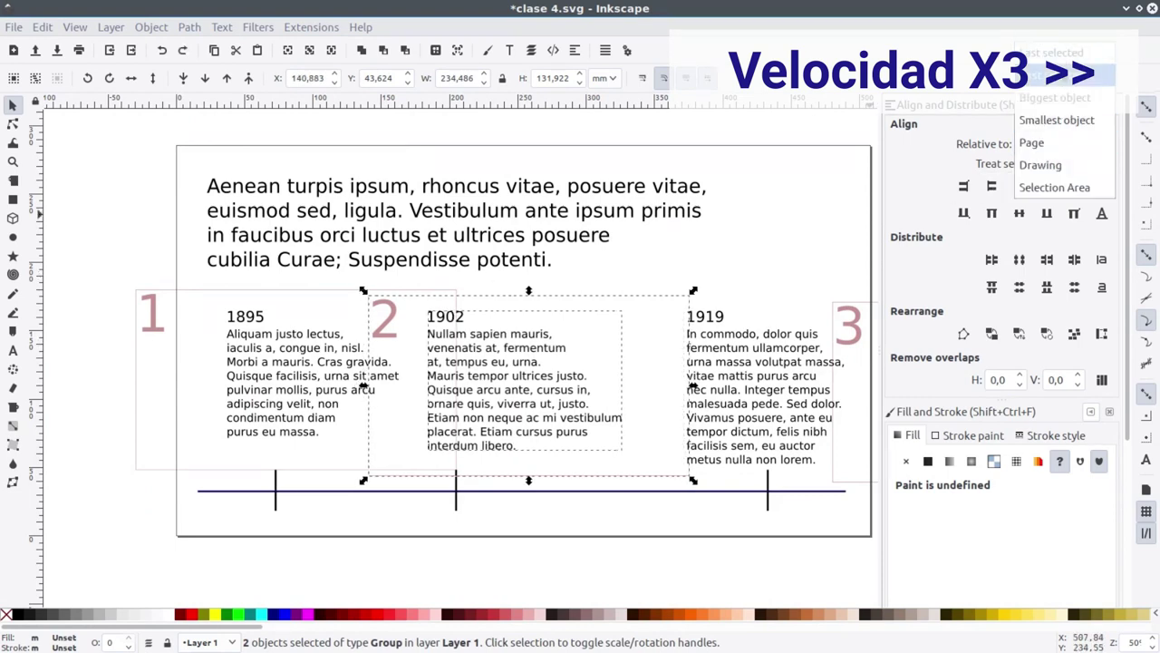
left_click(1051, 53)
left_click(646, 305)
left_click(565, 319, "shift")
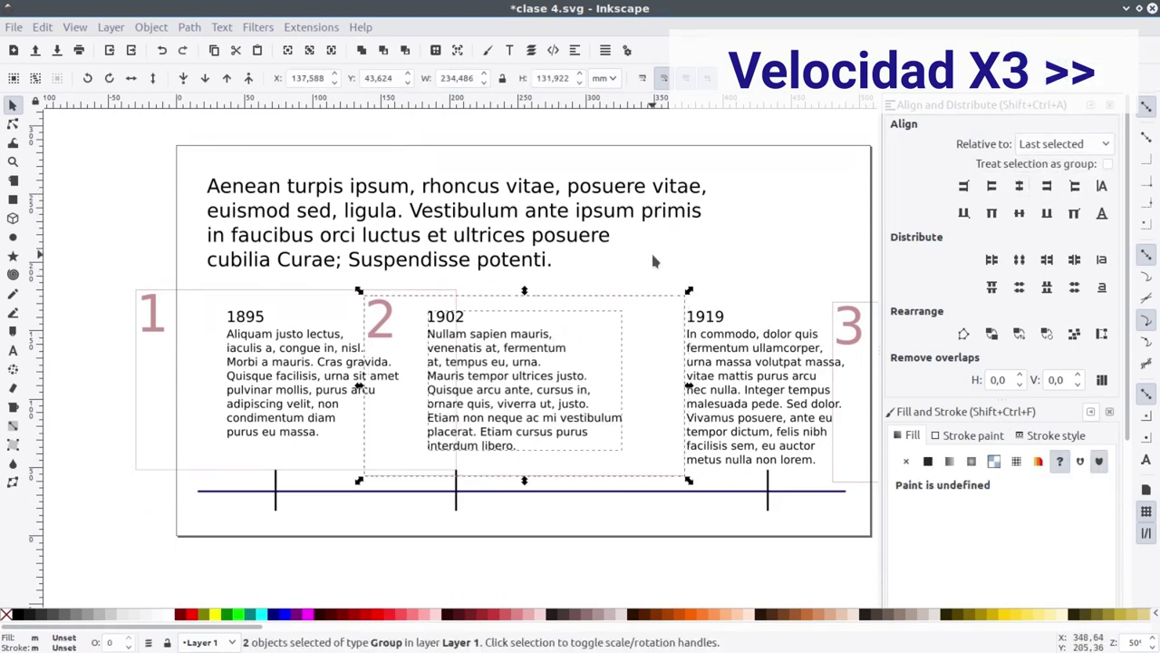
scroll(653, 317, "right", 3)
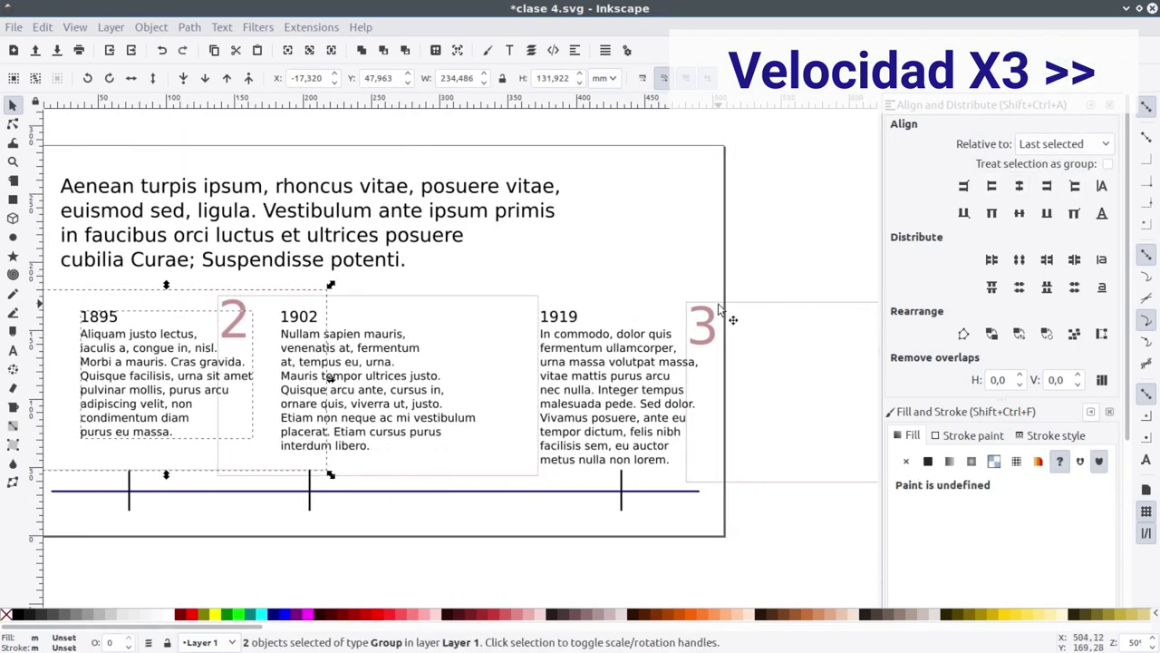
left_click(1019, 185)
left_click(676, 208)
scroll(622, 226, "left", 3)
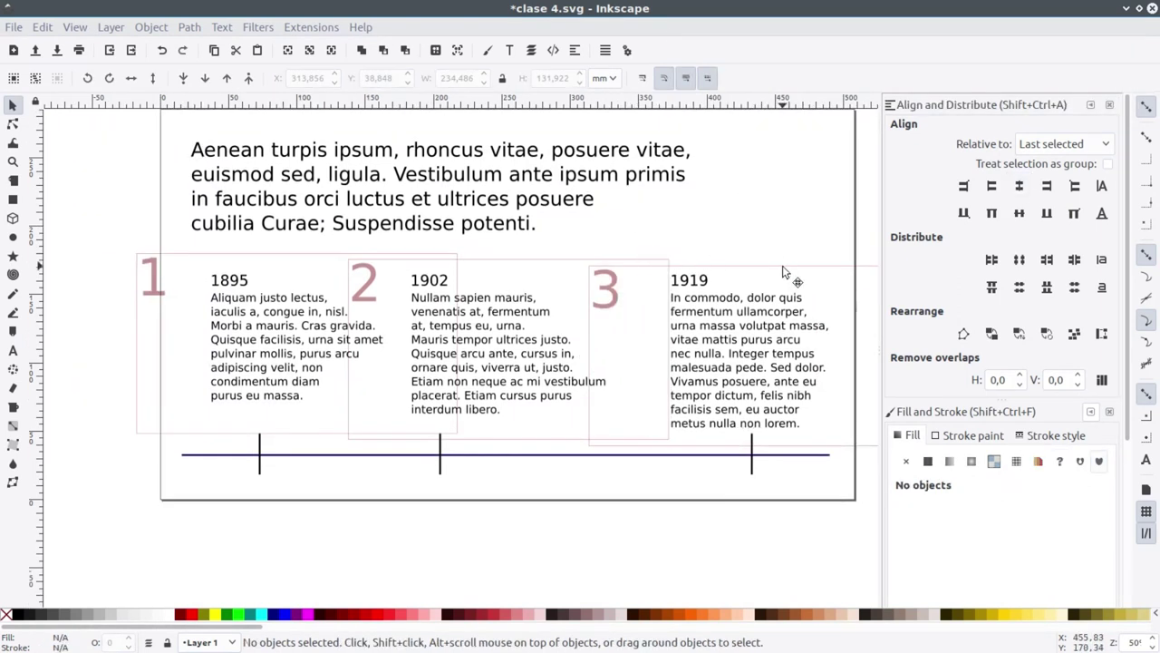
left_click(785, 272)
left_click(526, 265, "shift")
Step forward through the 1902 and 1919 views with arrow keys, then back to the overview
left_click(319, 263, "shift")
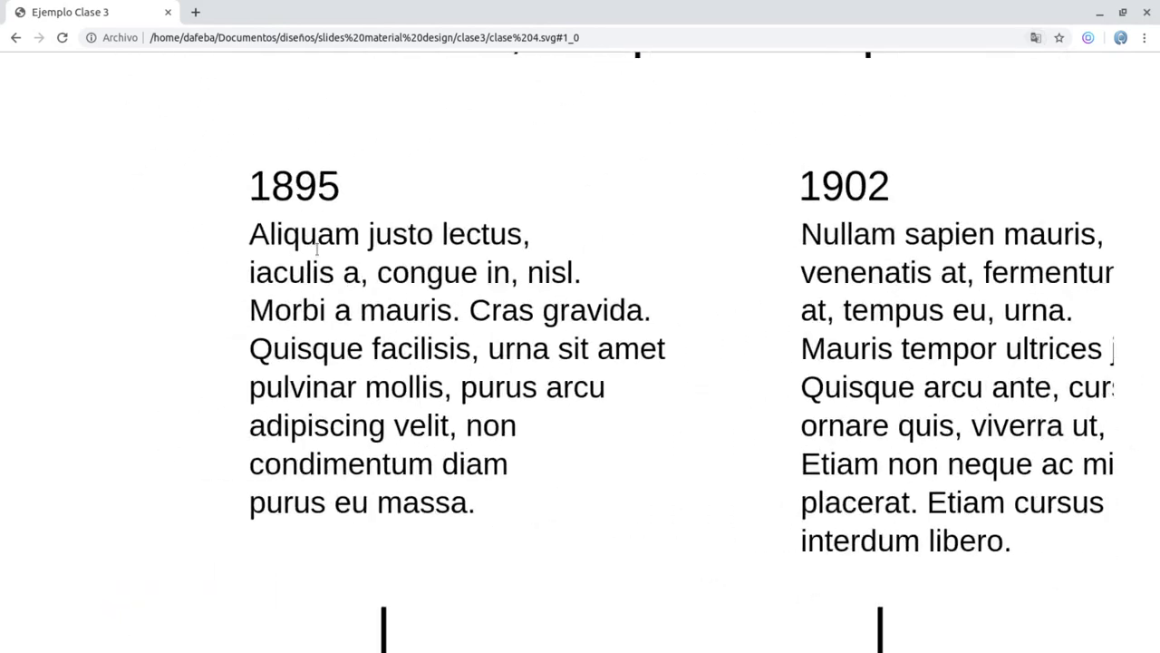
key("Right")
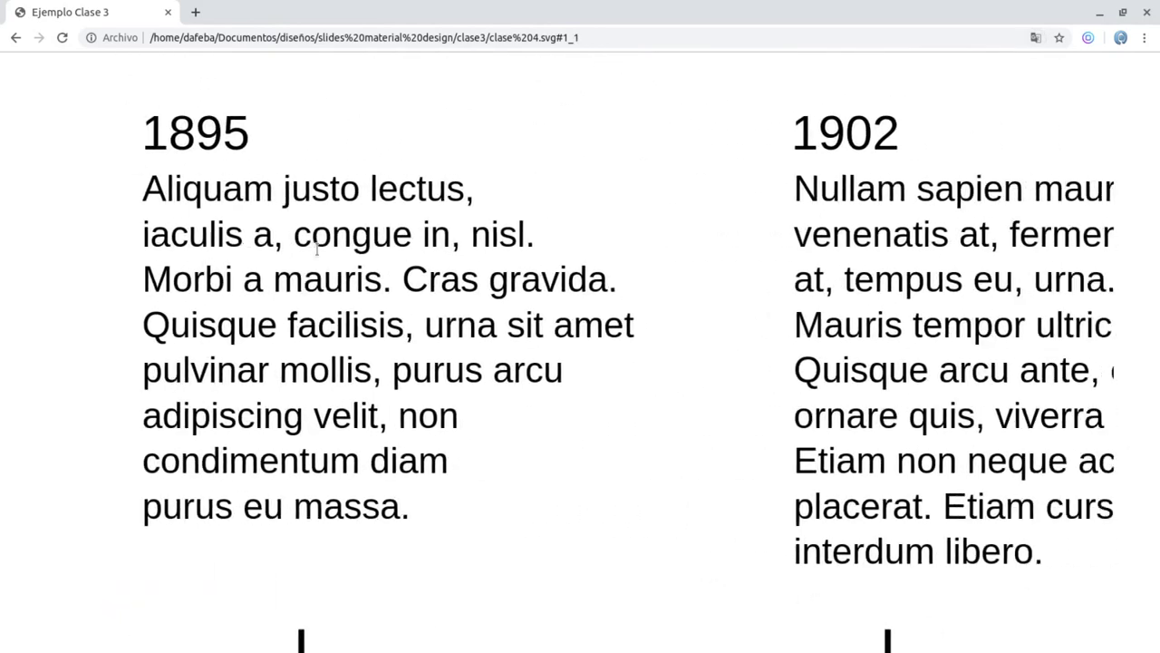
key("Right")
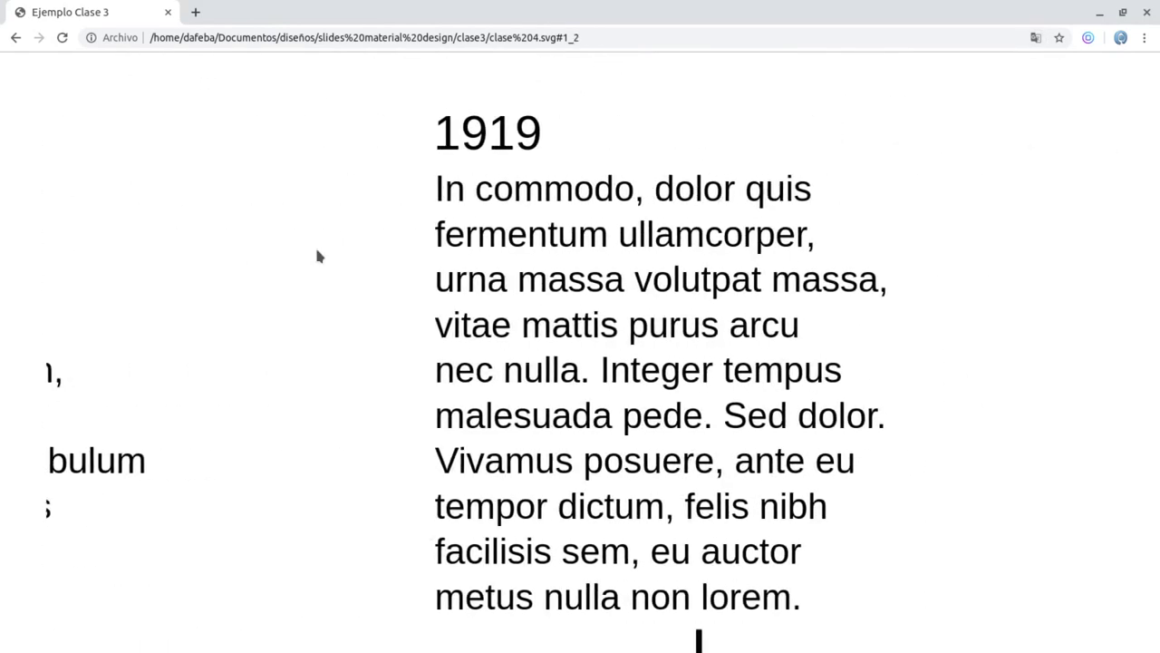
key("Left")
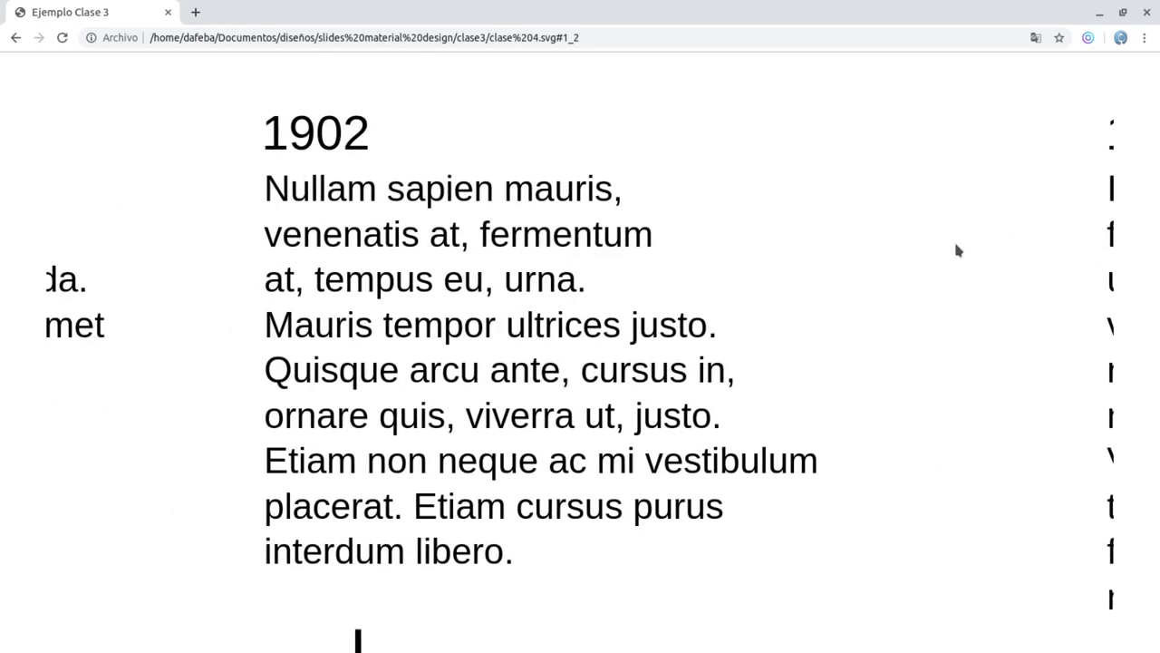
key("Left")
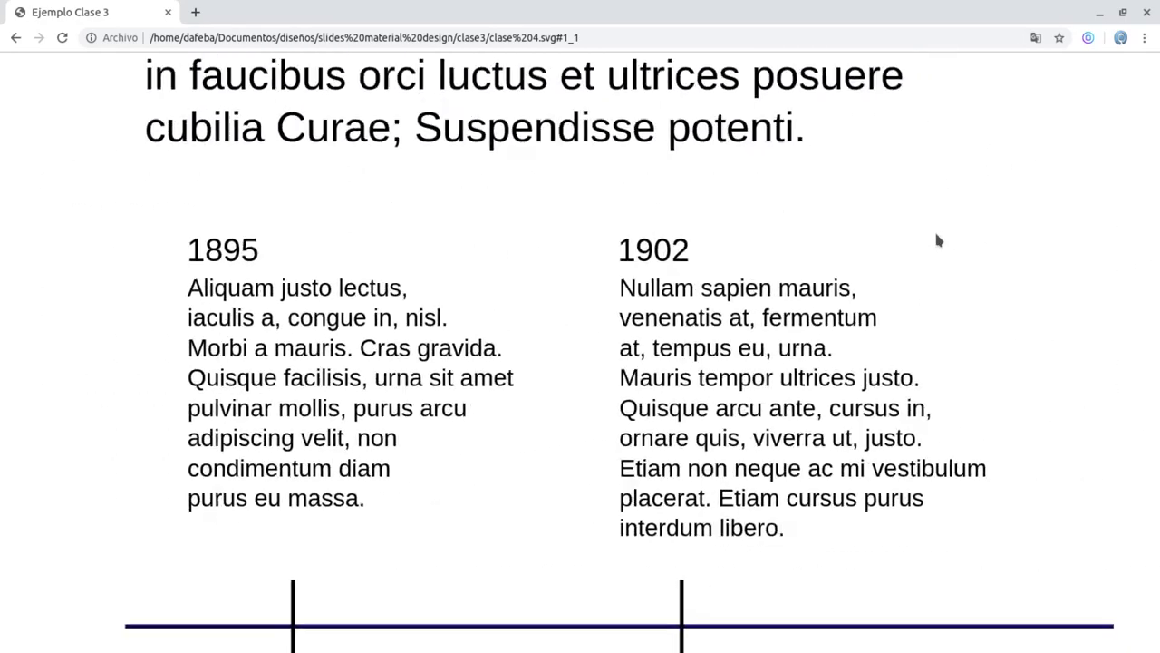
key("Left")
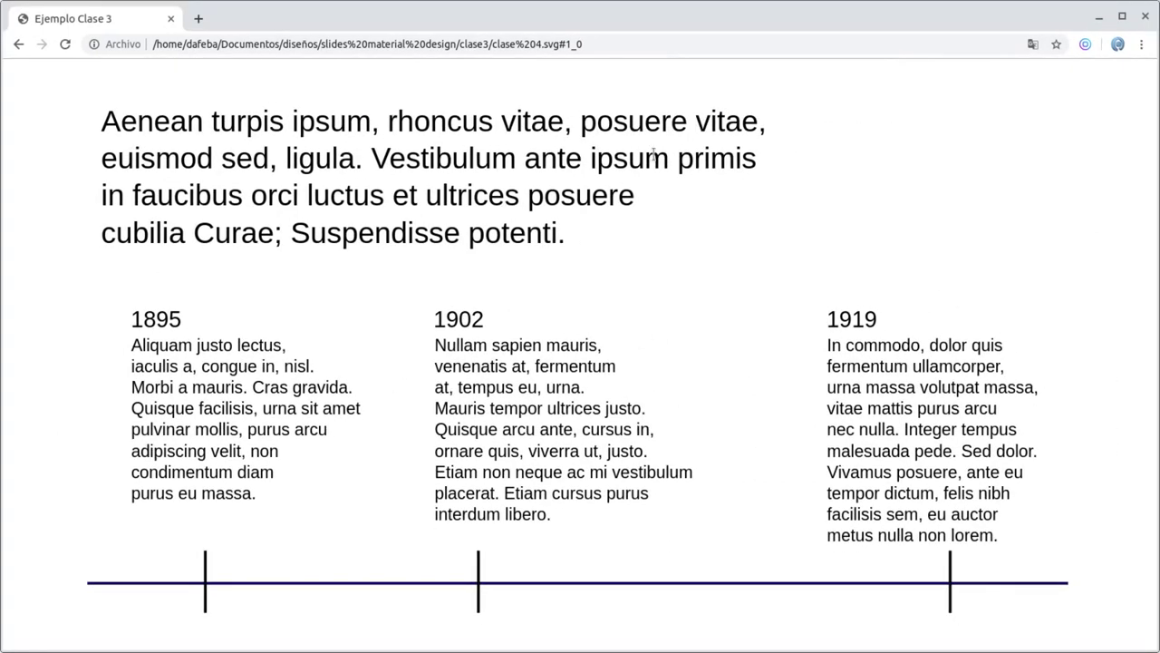
key("alt+Tab")
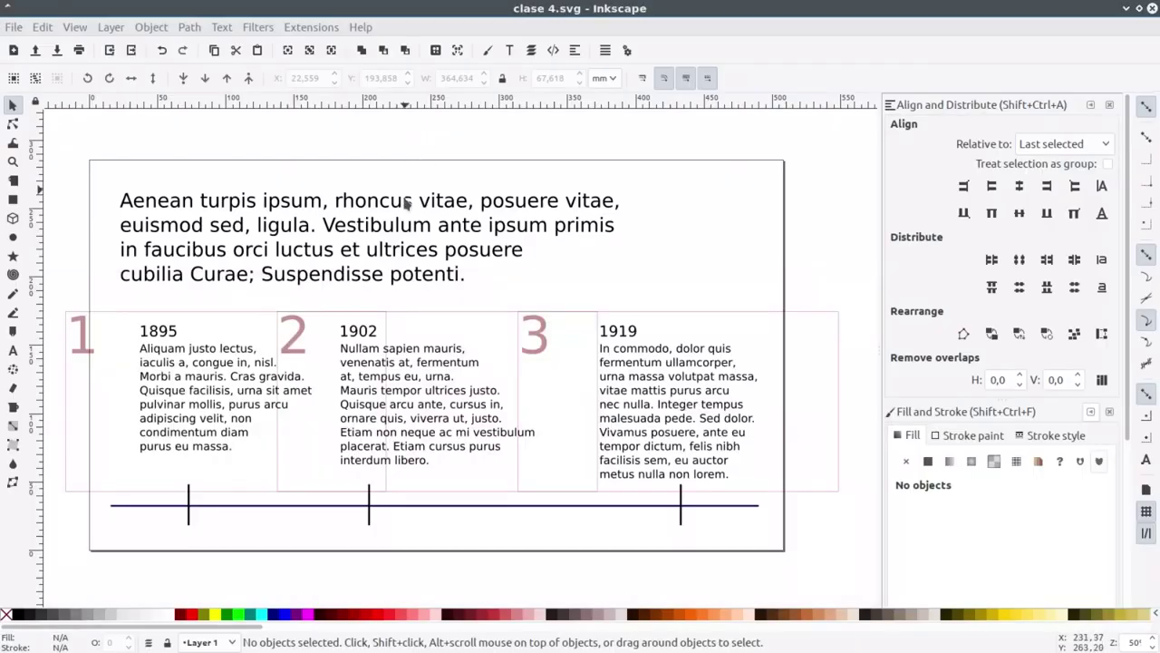
Enlarge the intro paragraph to about 122%
left_click(412, 210)
scroll(413, 210, "right", 3)
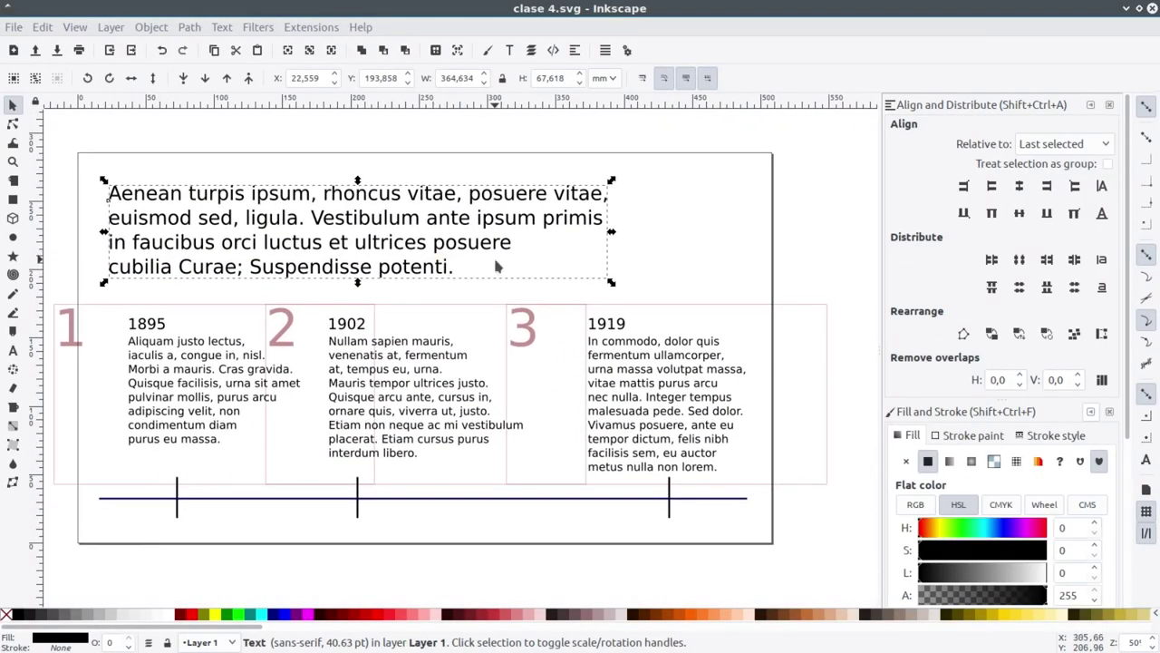
left_click_drag(614, 283, 725, 328)
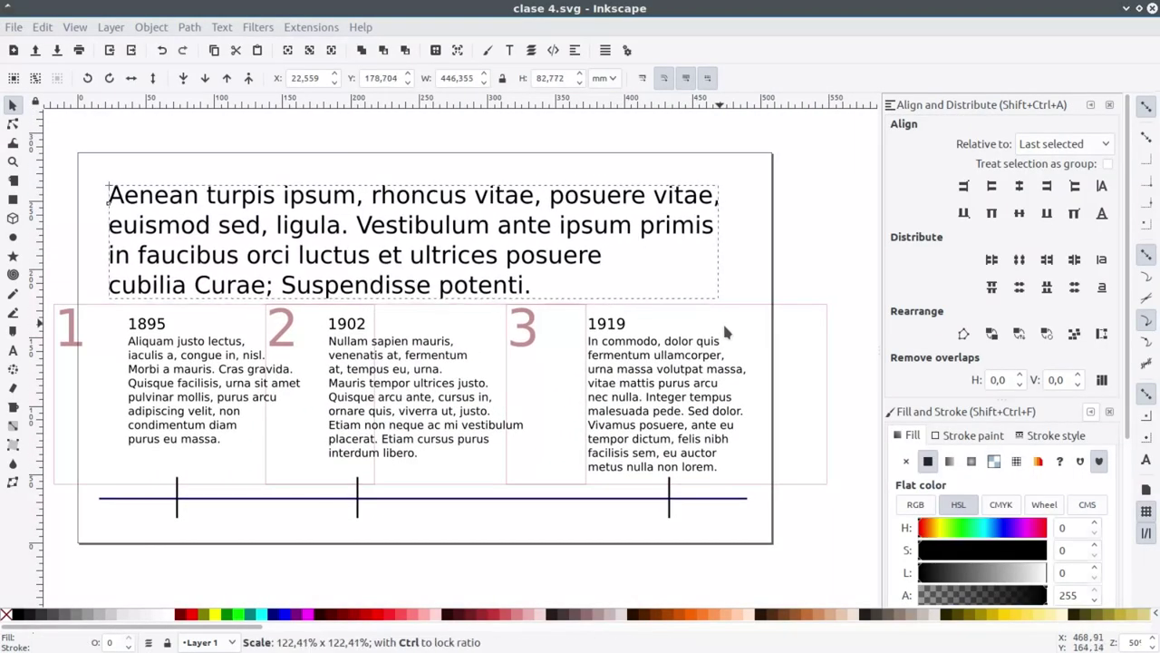
left_click(604, 331)
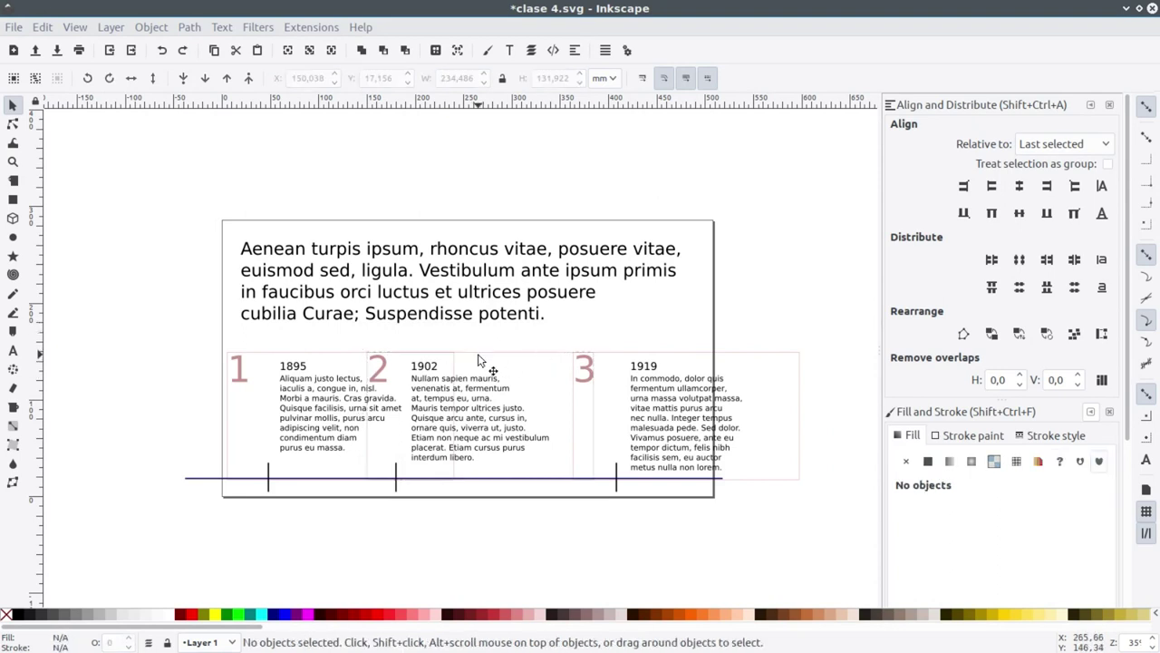
Rotate the number 2 frame over 1902 to a tilted angle
left_click(495, 358)
left_click(524, 361)
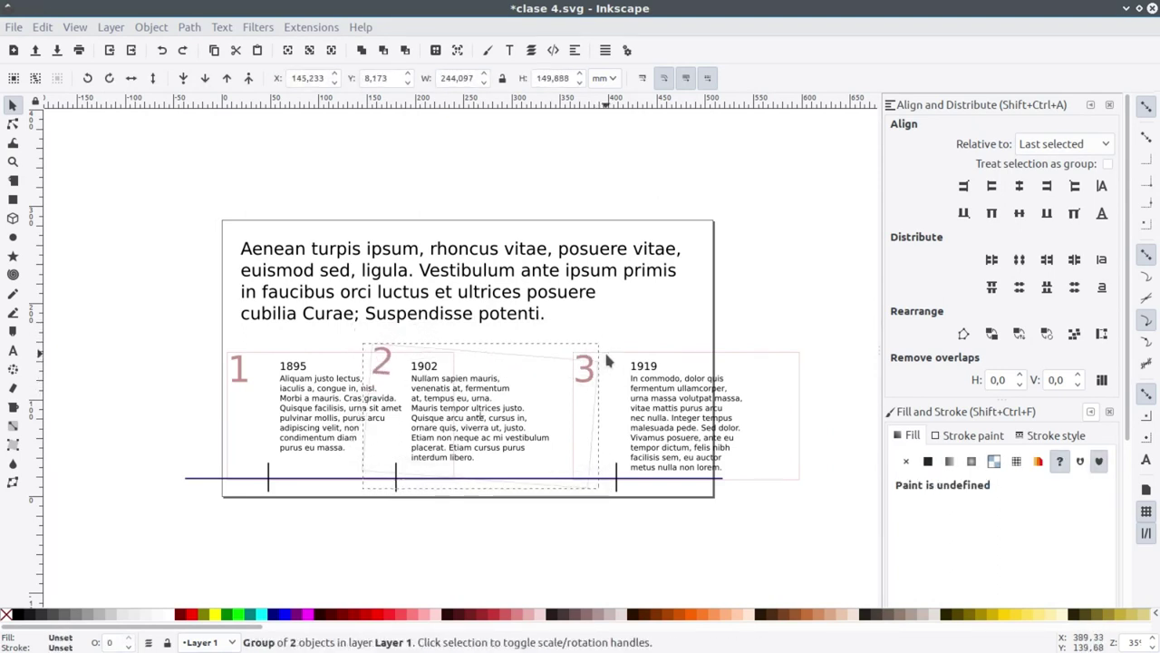
left_click_drag(602, 349, 603, 375)
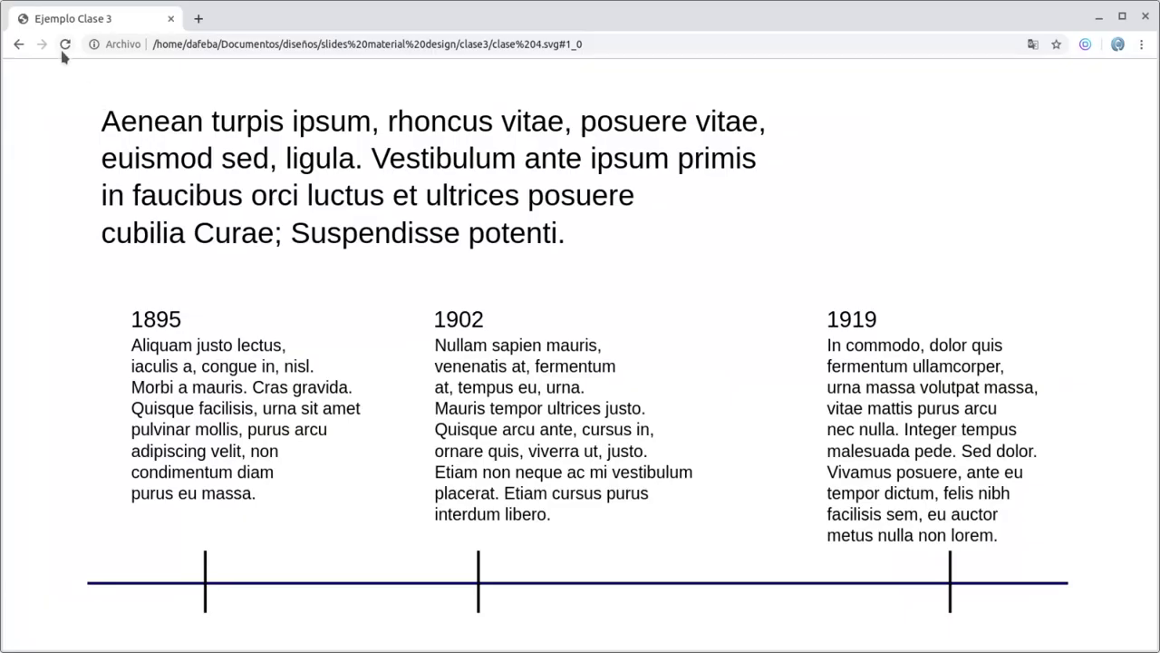
Reload the Chrome preview, step through the tilted 1902 and 1919 zoom views, then return to Inkscape
left_click(63, 51)
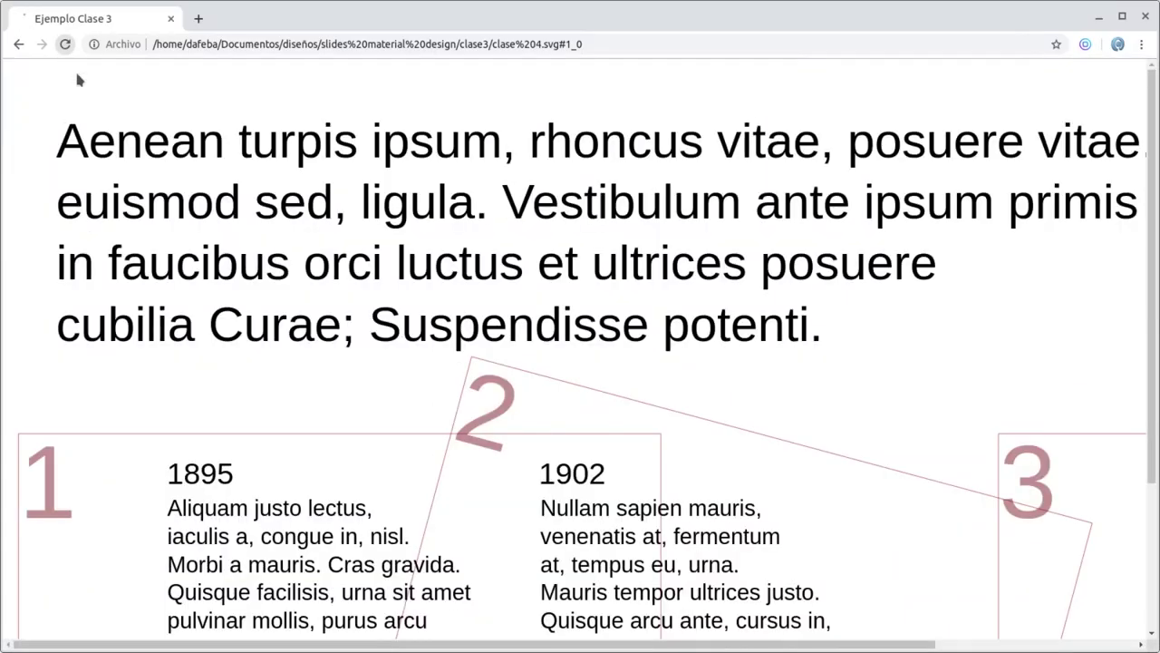
left_click(200, 251)
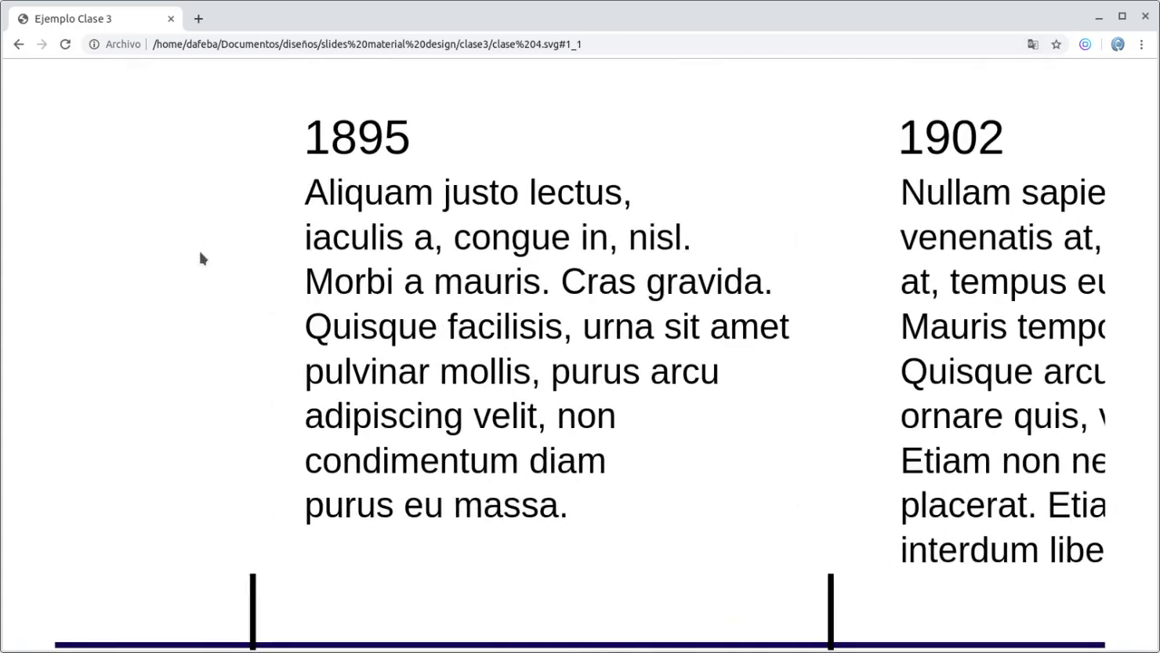
left_click(199, 248)
left_click(201, 259)
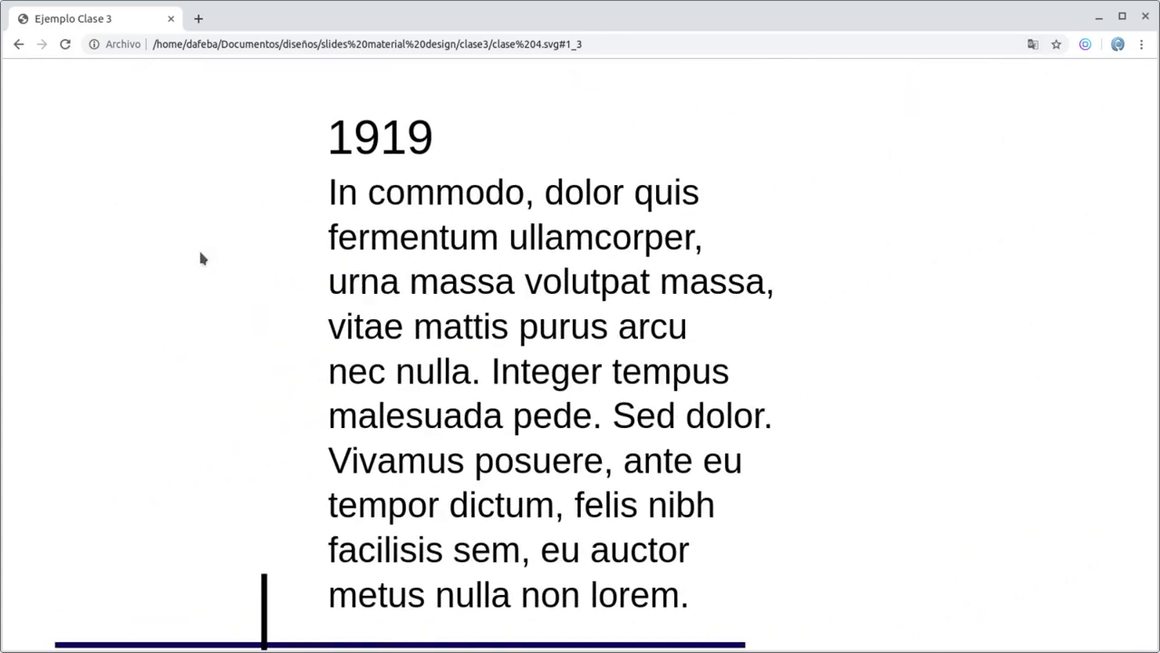
key("alt+Tab")
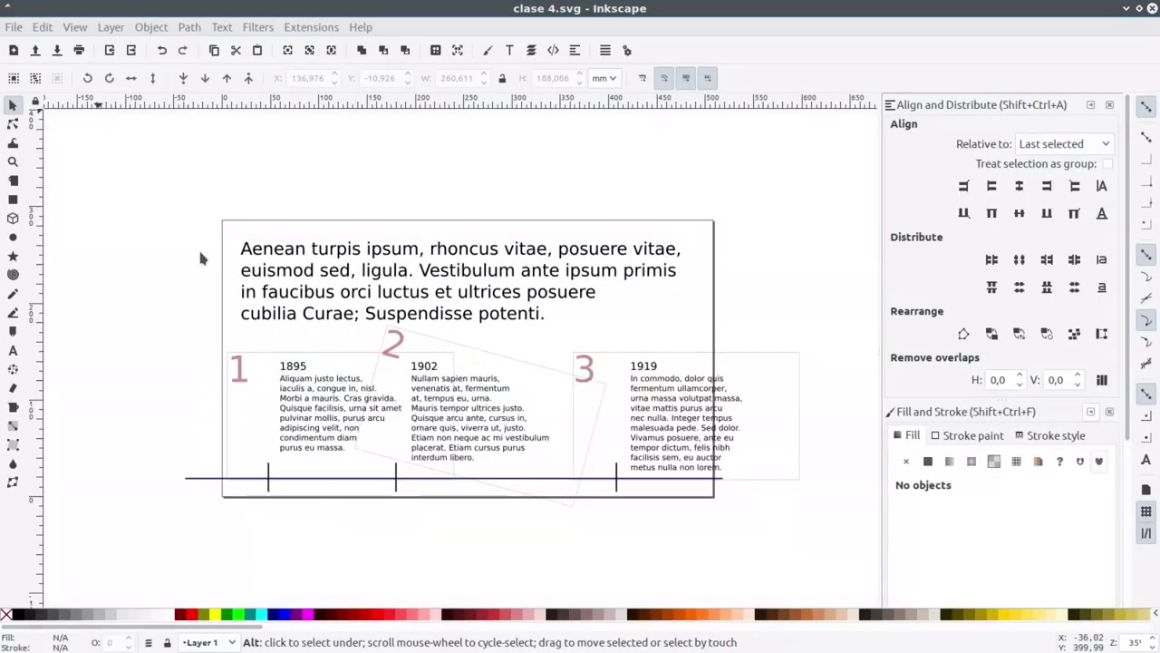
Rotate zoom frame 2 back to 0° so it aligns with frames 1 and 3
left_click(432, 350)
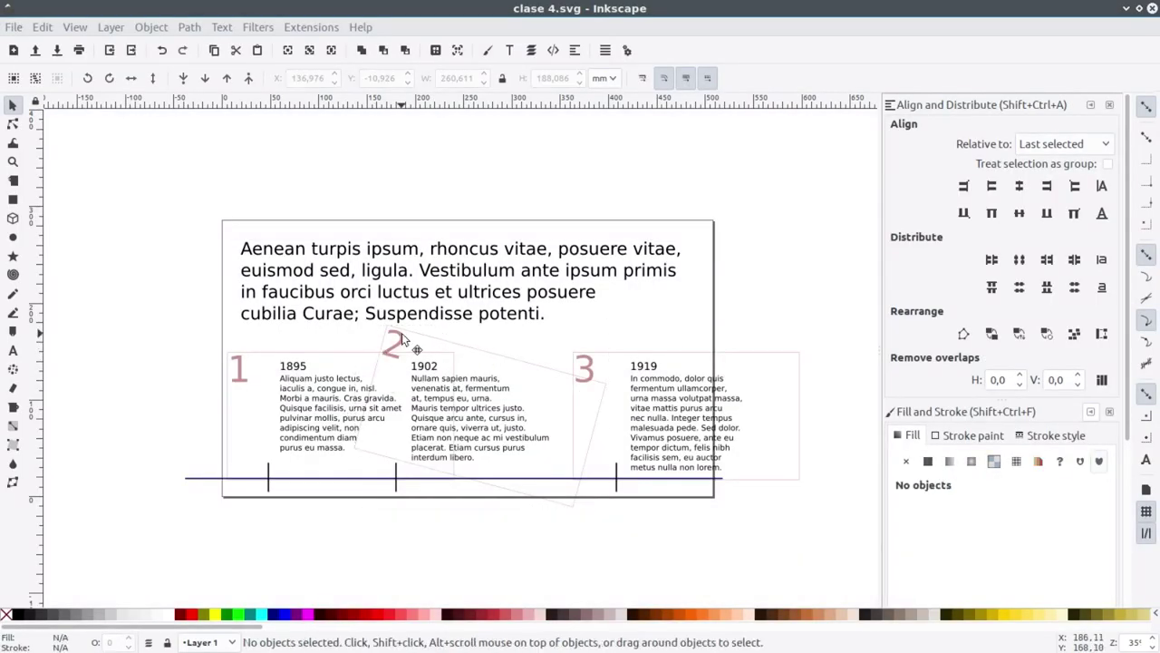
left_click(404, 337)
left_click(600, 334)
left_click_drag(610, 320, 598, 292)
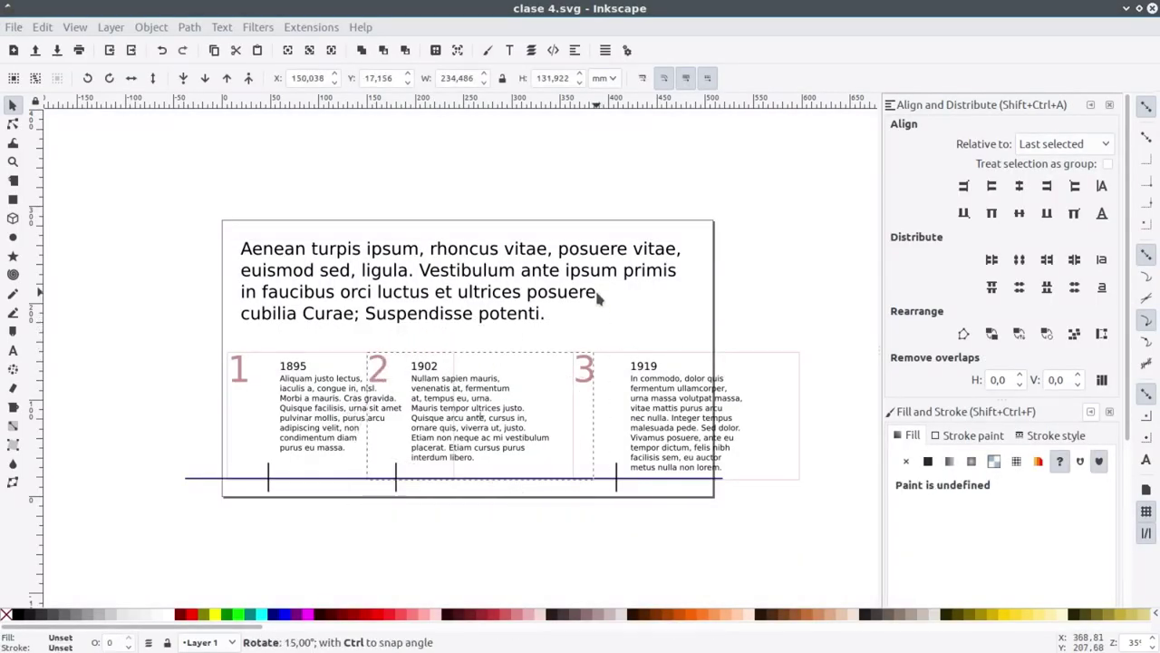
key("Escape")
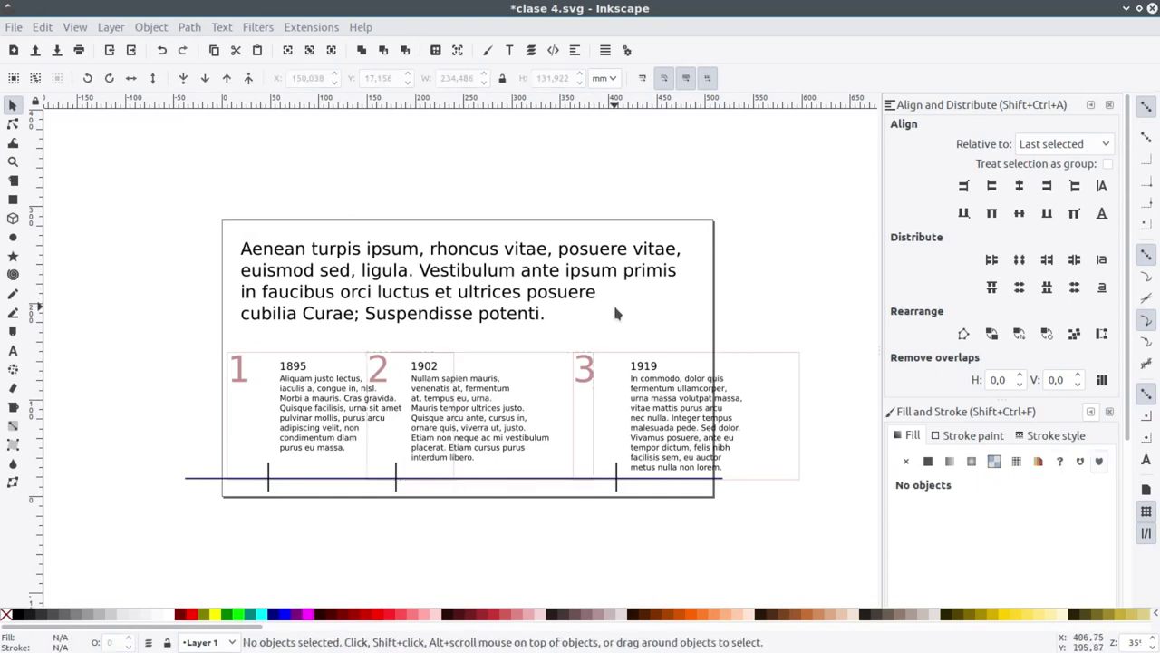
left_click(312, 392)
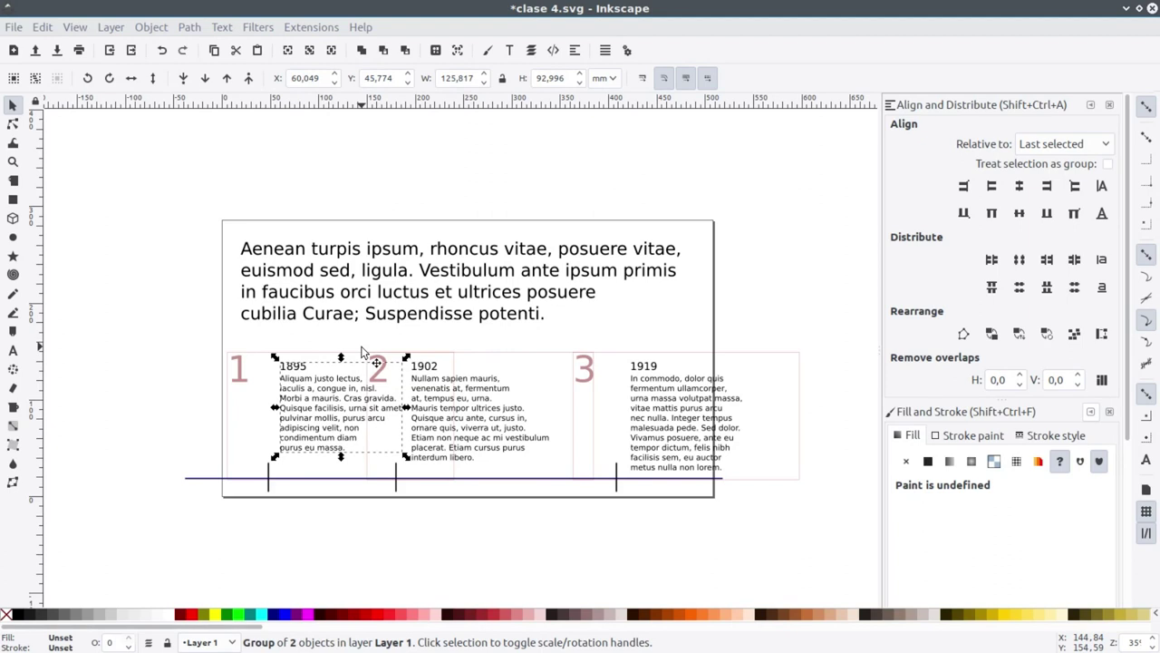
In JessyInk Effects, give the 1895 column a fade-out with build-out order 2 and apply it
left_click(295, 31)
mouse_move(318, 234)
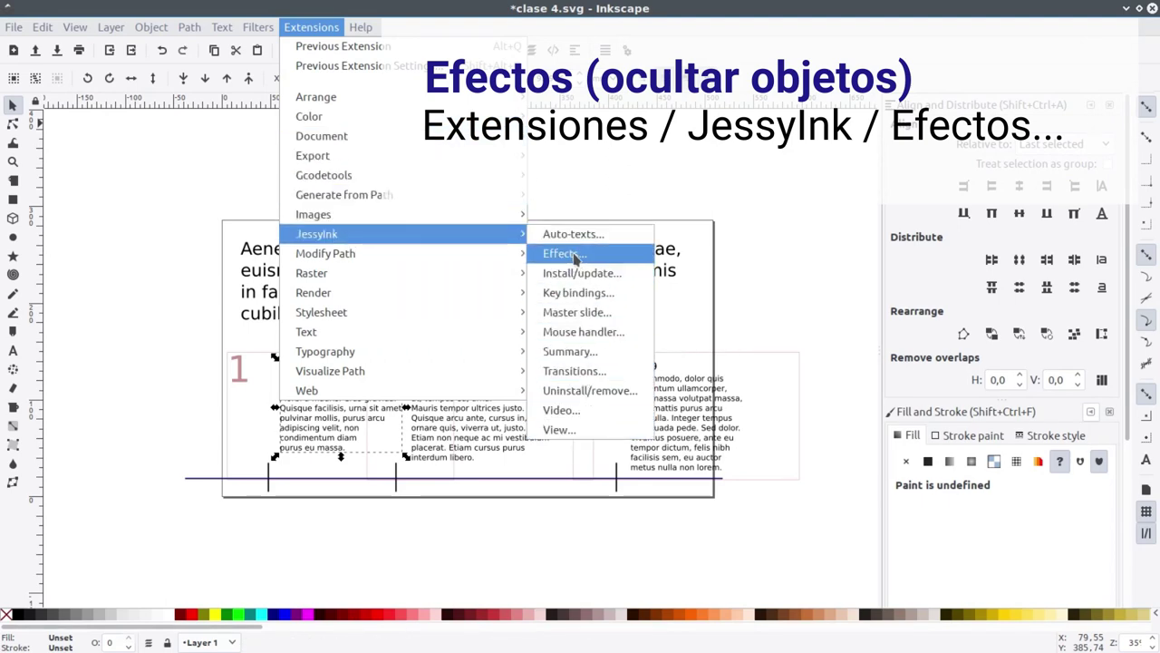
left_click(565, 253)
left_click_drag(581, 147, 884, 128)
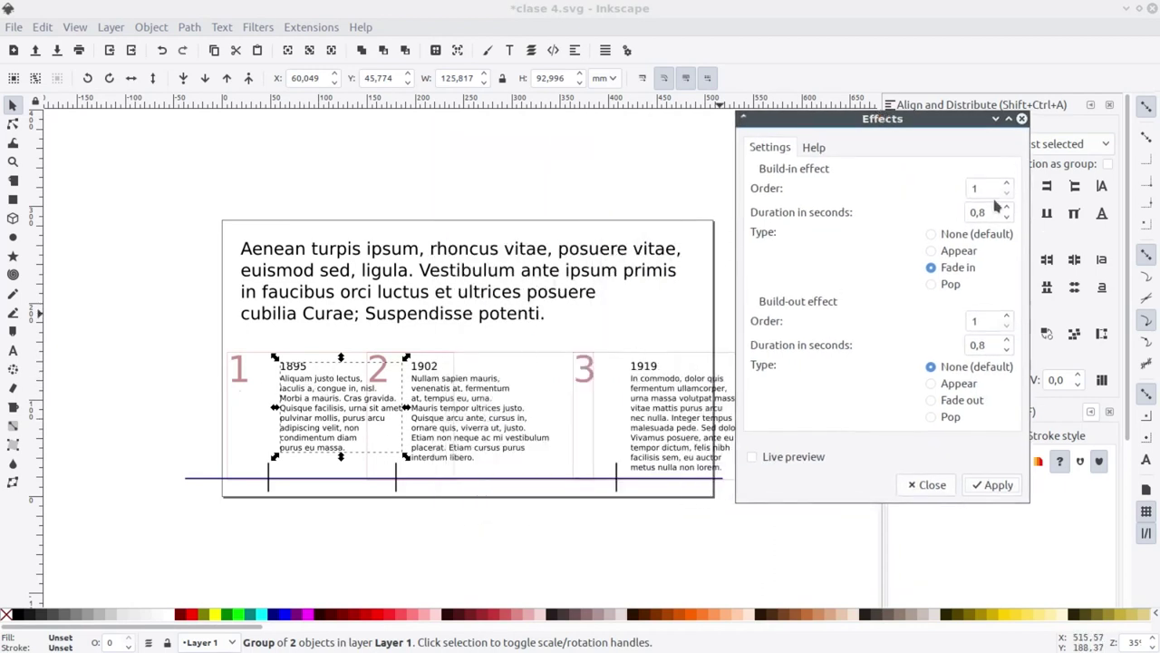
left_click(931, 400)
double_click(977, 321)
type("2")
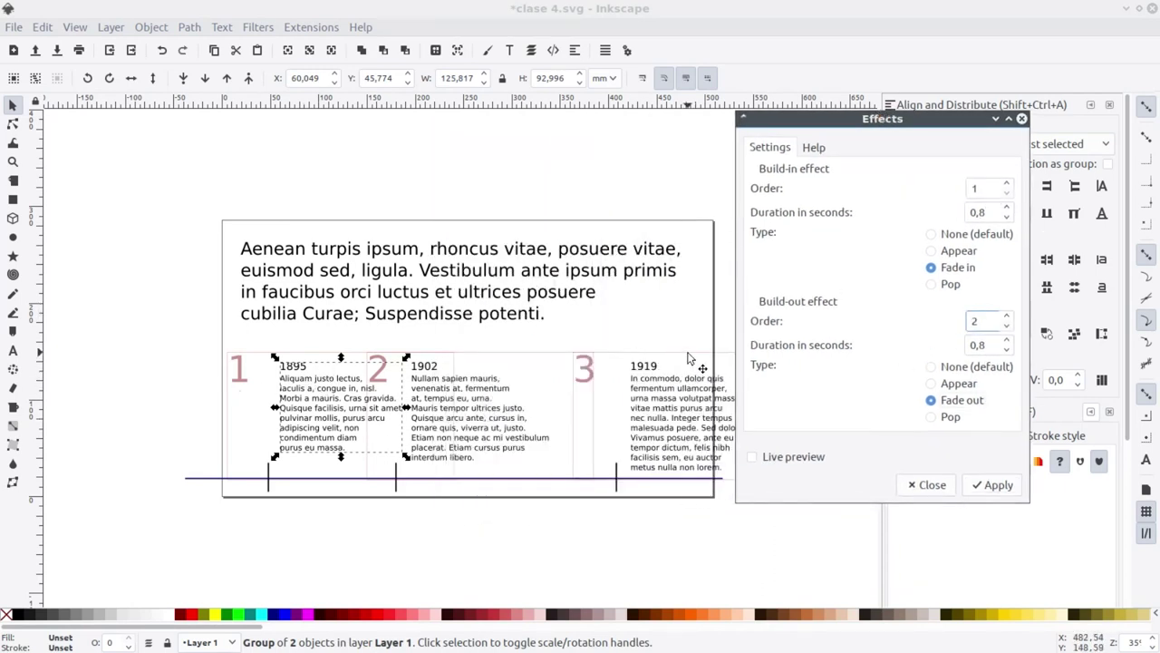
left_click(992, 485)
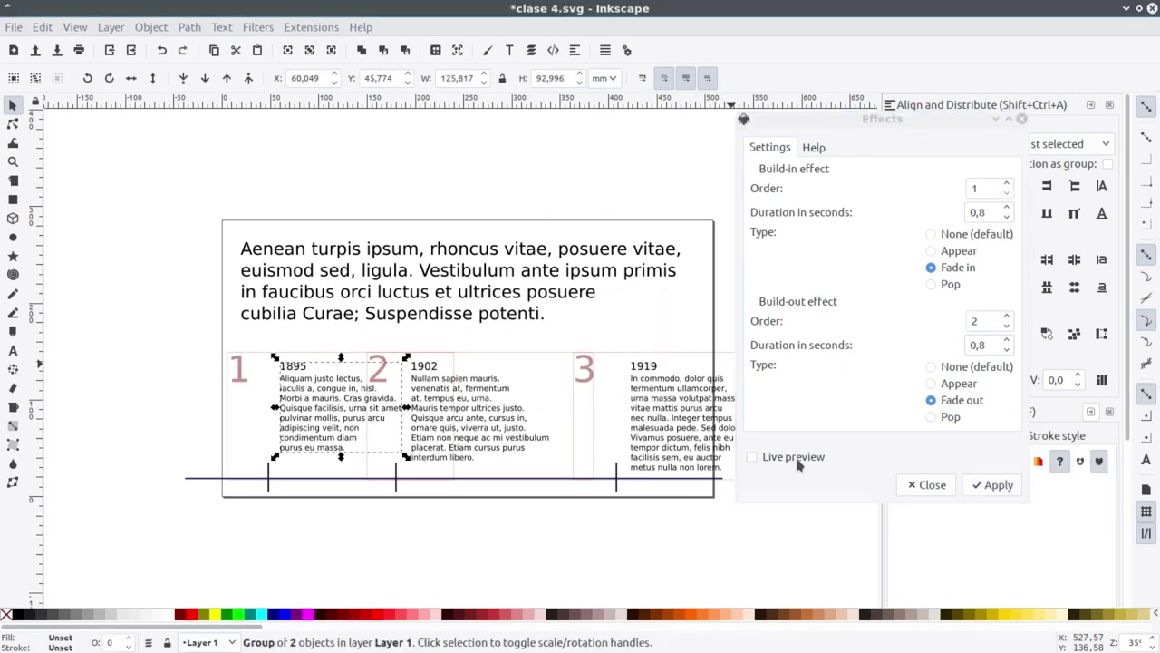
Set the 1919 block's build-out to None so it only fades in, and apply
left_click(480, 392)
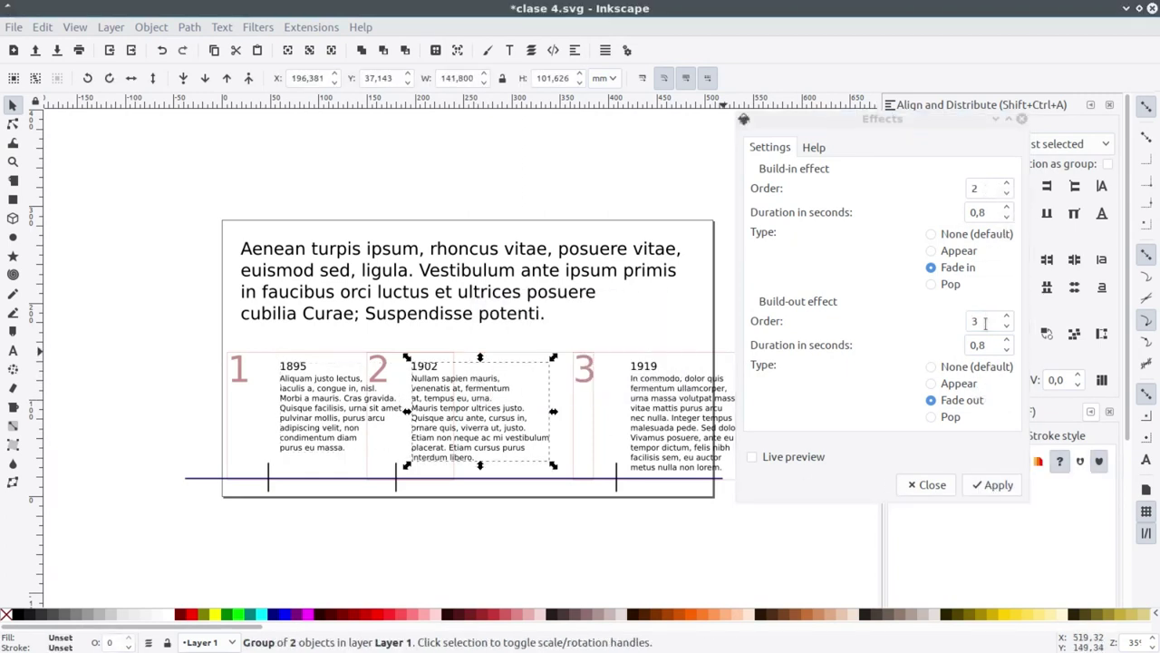
left_click(989, 486)
left_click(669, 376)
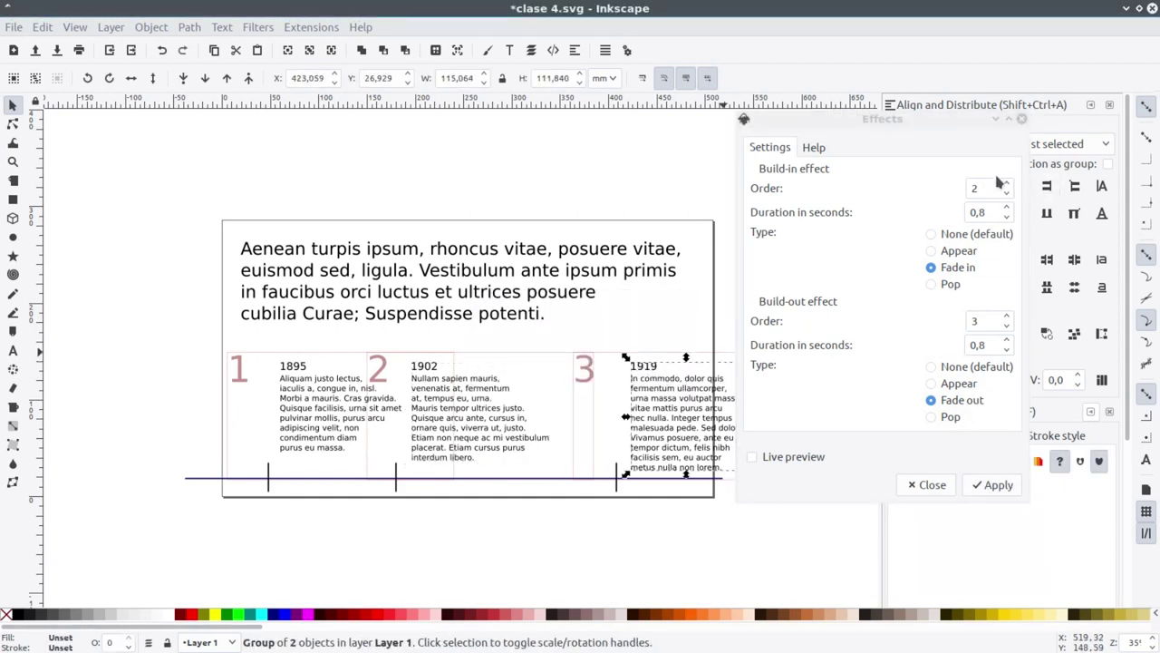
left_click(952, 367)
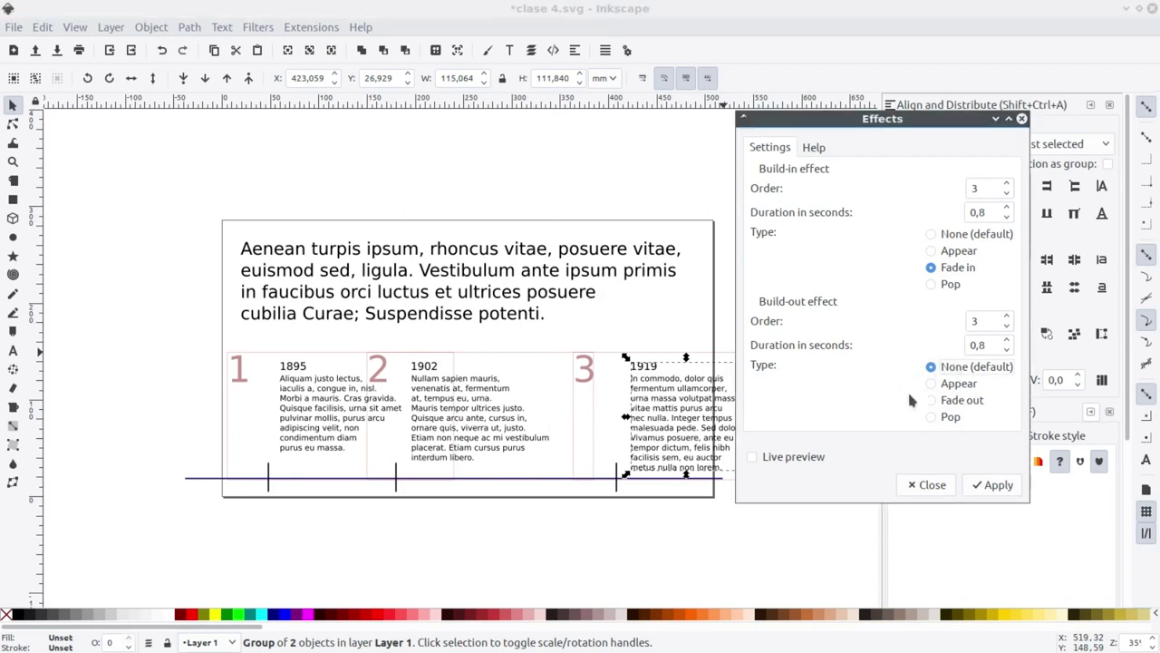
left_click(992, 485)
Set the top paragraph to no fade-in and Fade out with order 4
left_click(535, 263)
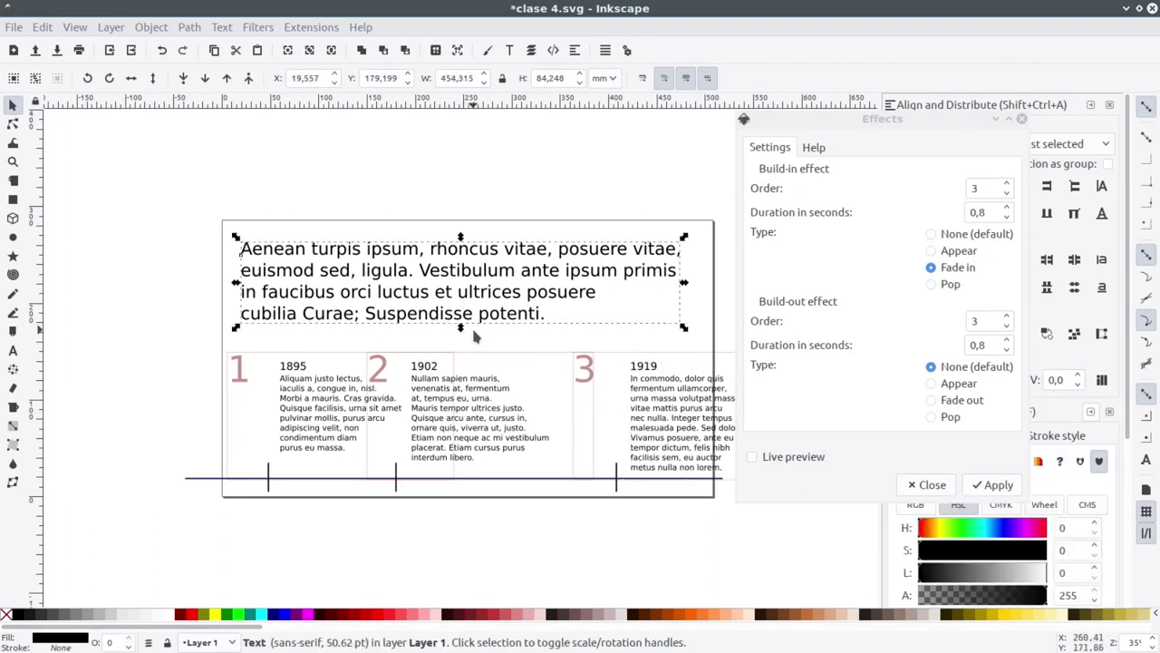
left_click(950, 238)
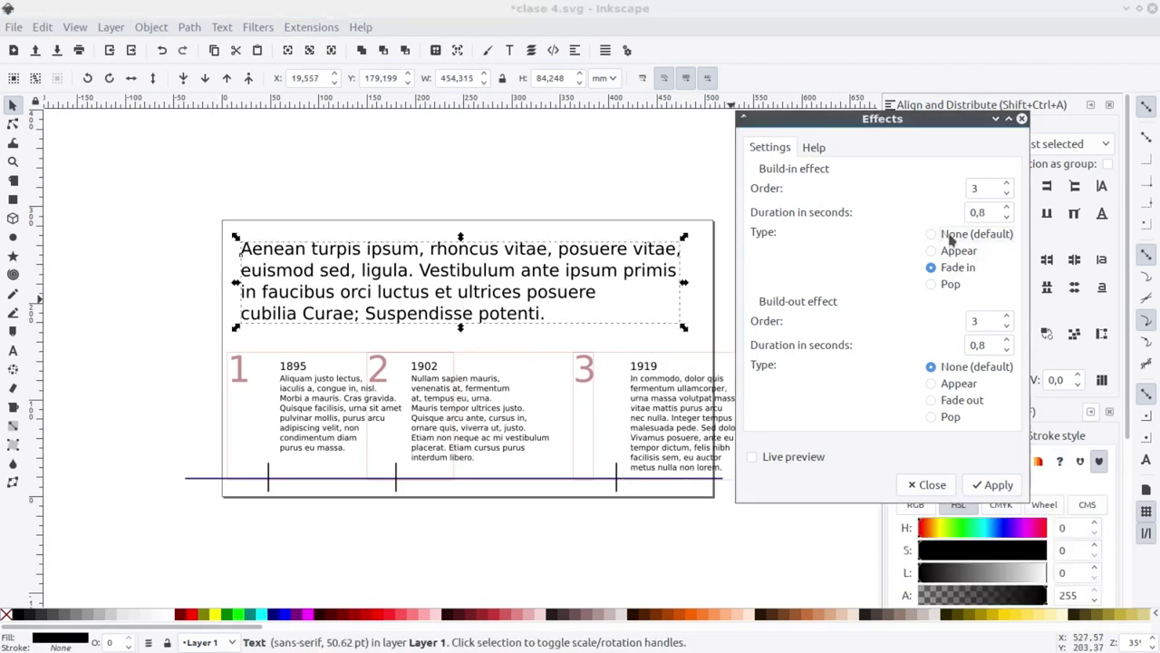
left_click(958, 404)
scroll(979, 321, "up", 1)
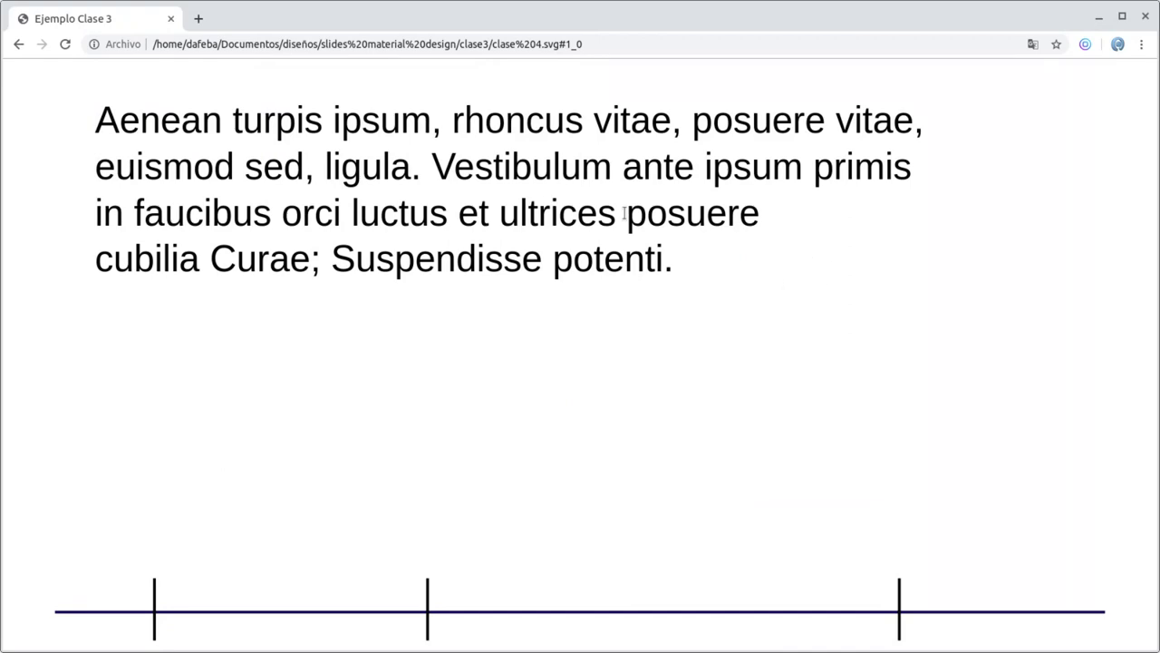
Advance the Chrome preview through the 1895, 1902 and 1919 views, then return to Inkscape
left_click(534, 423)
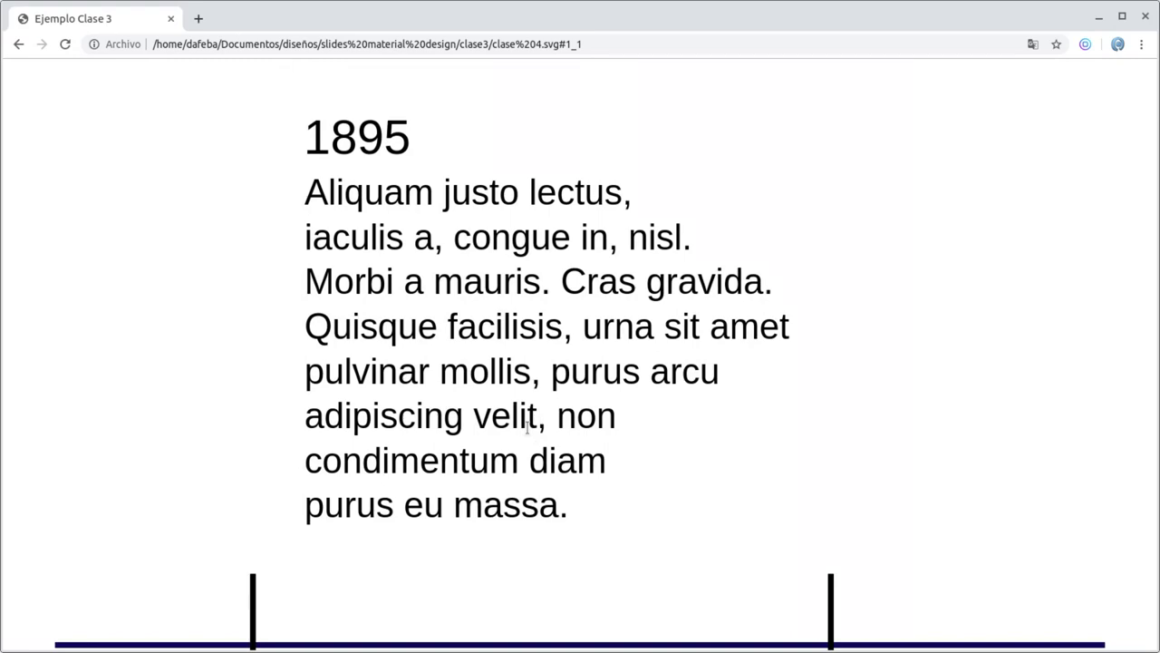
left_click(527, 427)
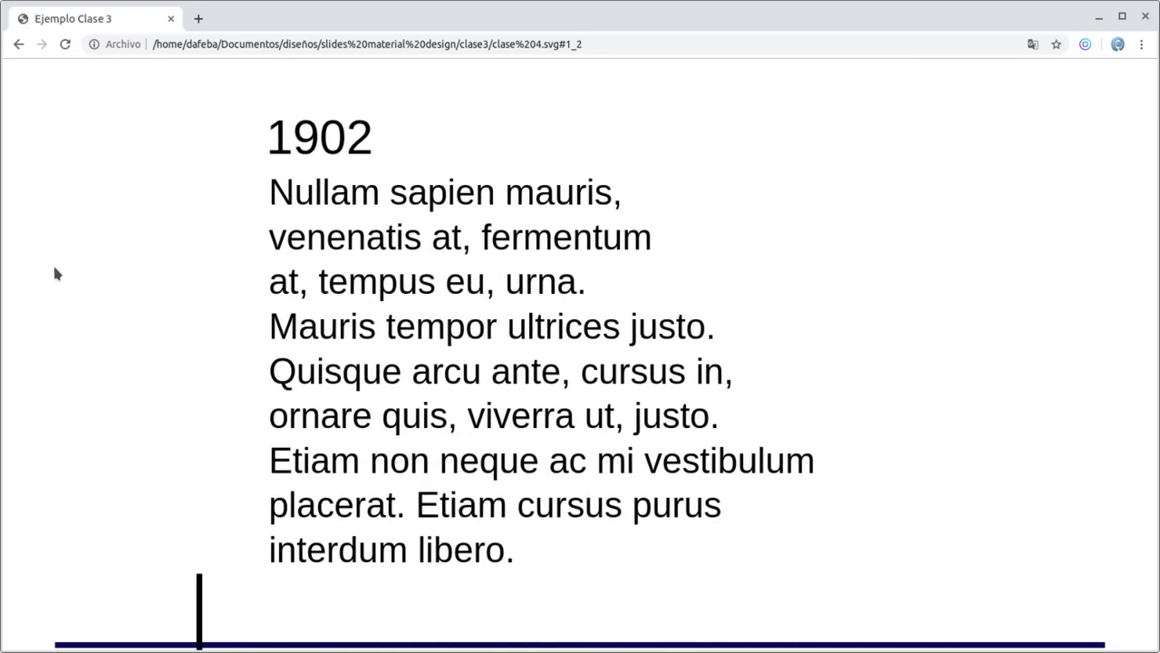
left_click(366, 238)
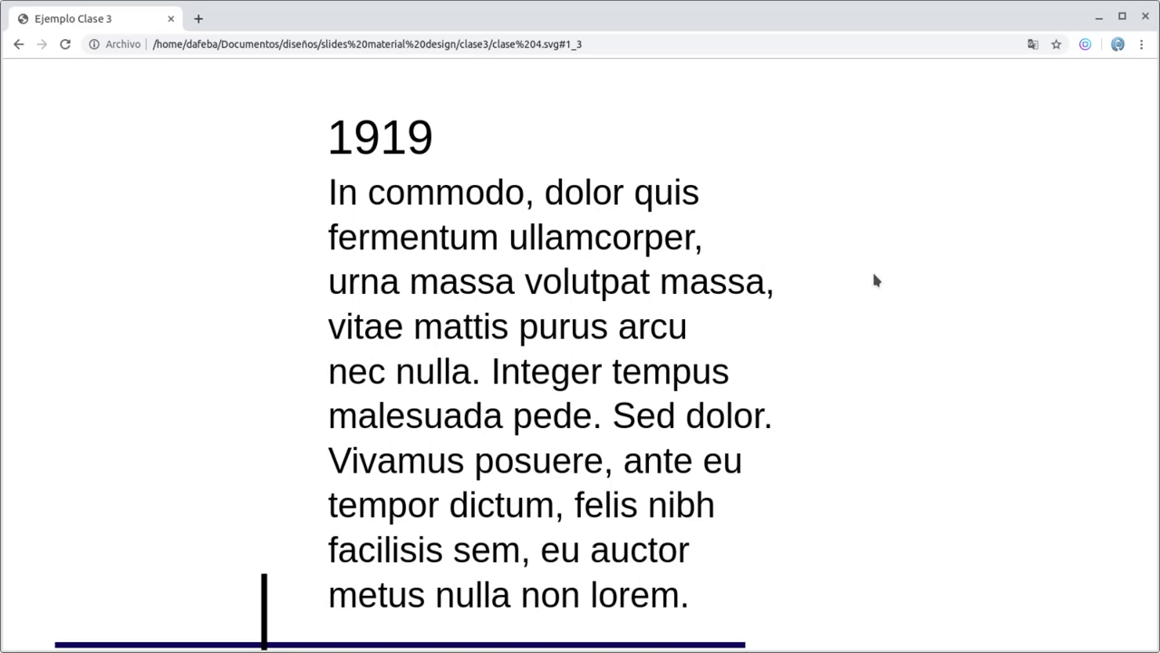
key("alt+Tab")
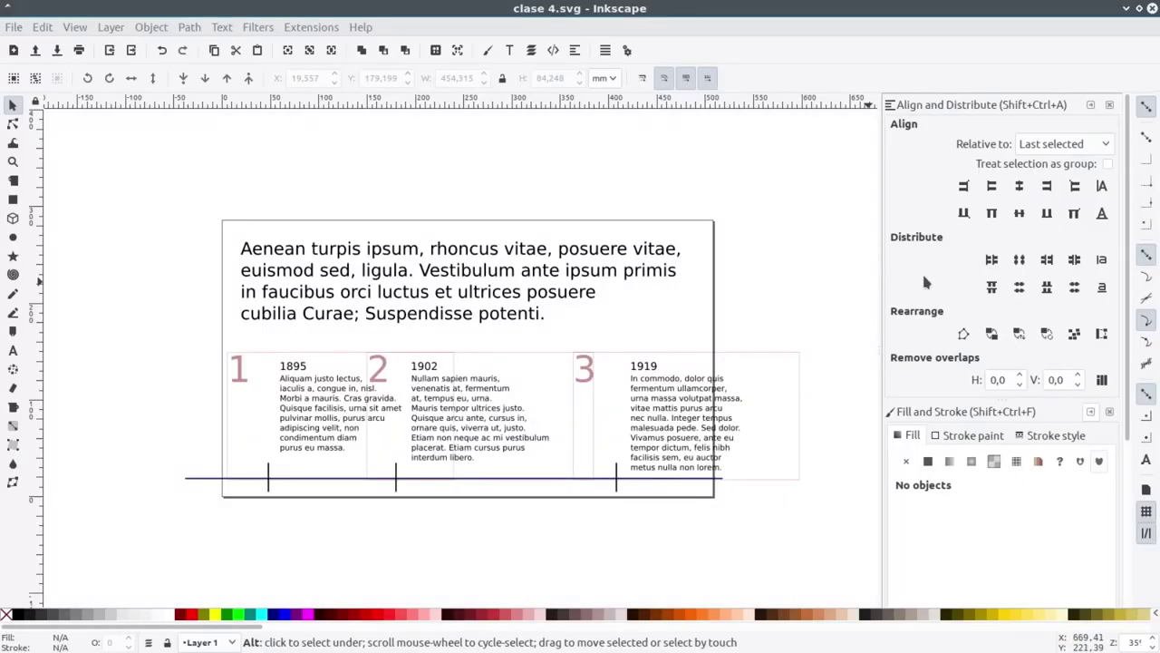
Close the Align and Fill and Stroke panels and add a new Layer 2
left_click(1109, 105)
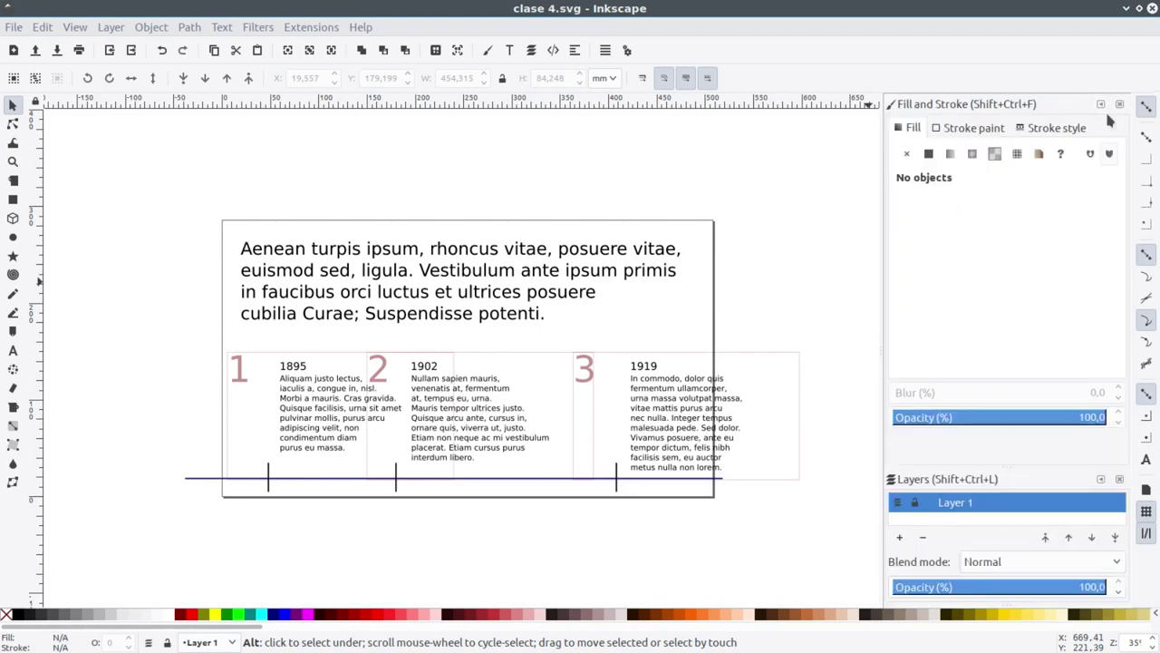
left_click(1119, 104)
left_click(970, 537)
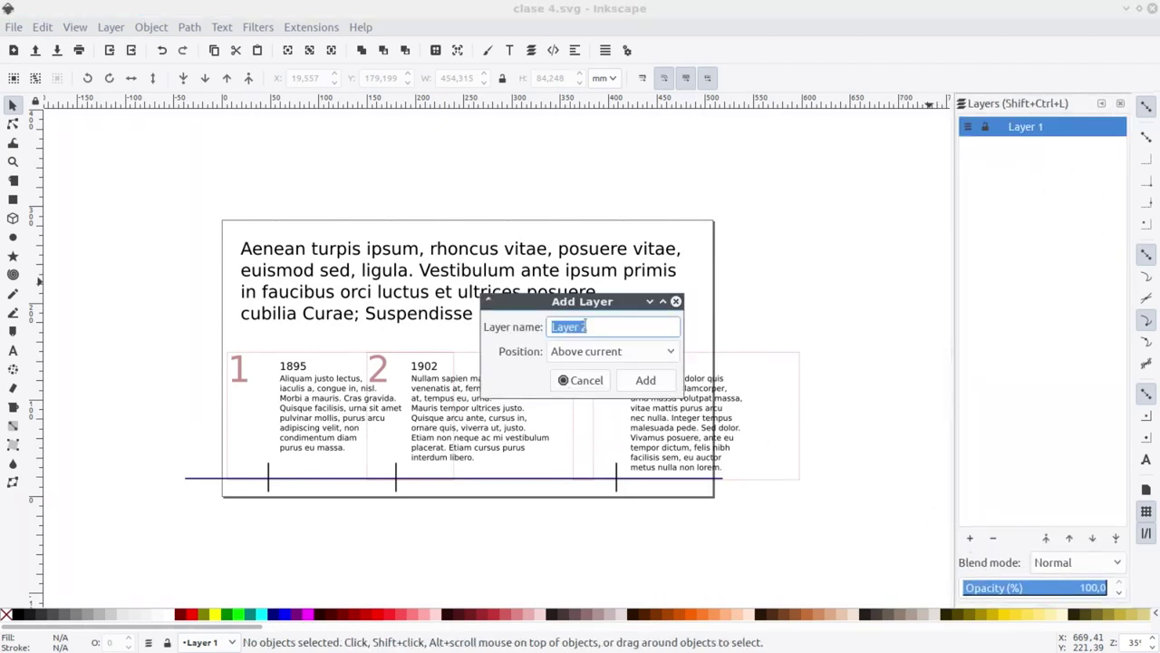
left_click(666, 388)
Write a large 'FIN' title centred on the page, then make Layer 1 current
left_click(12, 350)
left_click(387, 352)
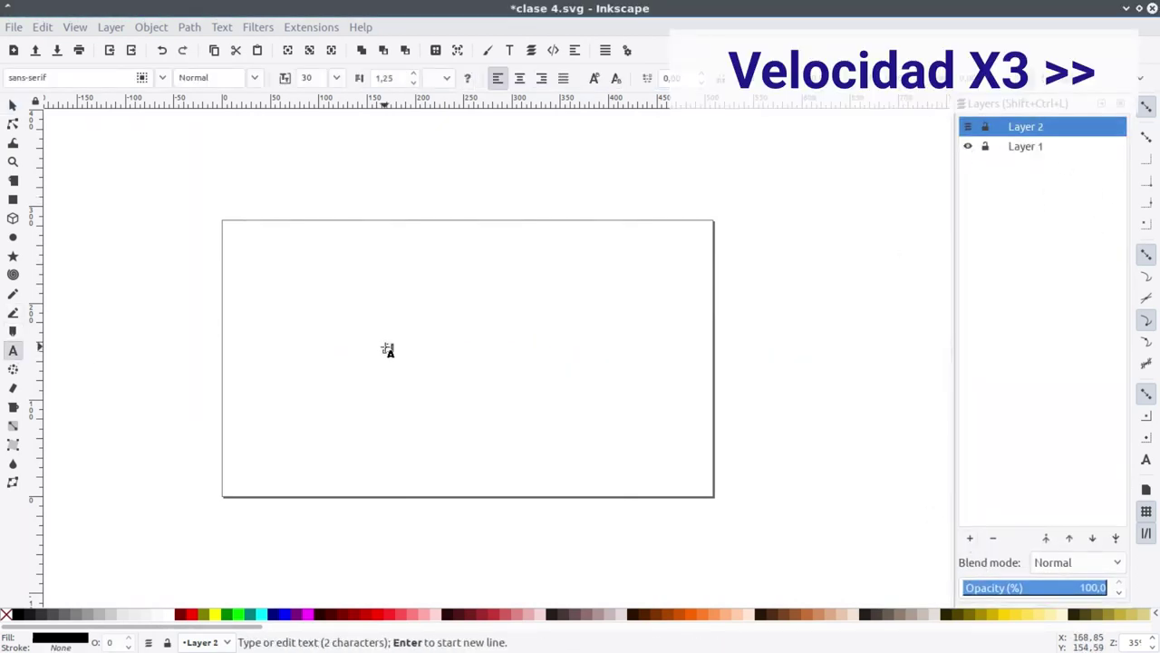
left_click(13, 105)
left_click_drag(408, 361, 471, 415)
left_click_drag(453, 362, 487, 366)
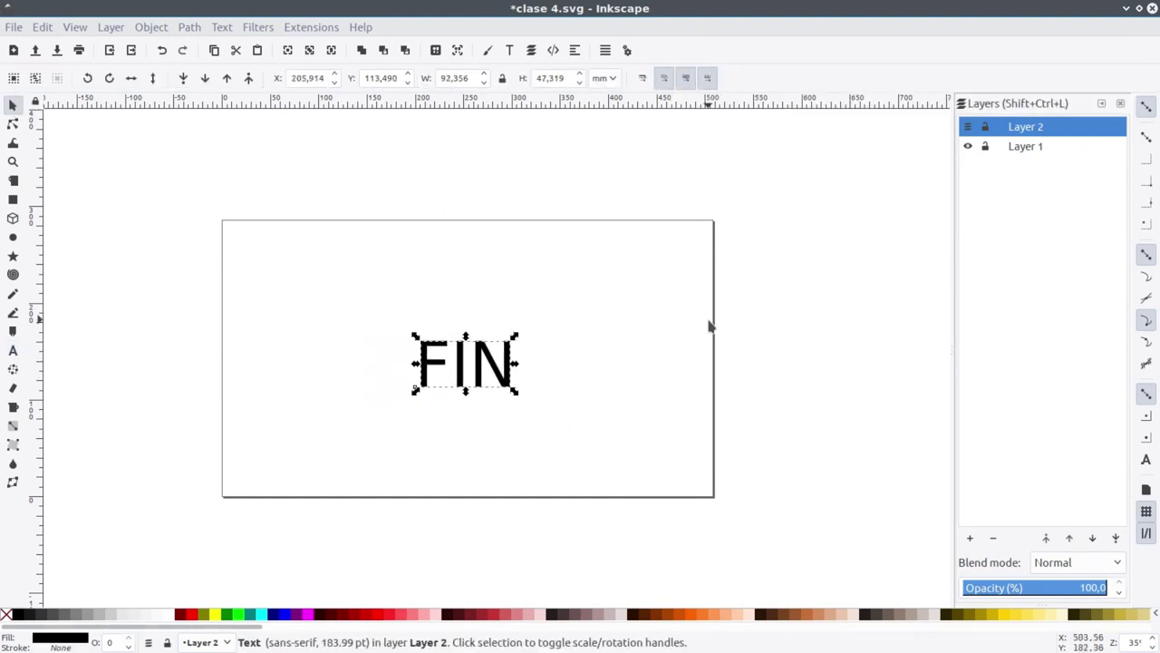
left_click(587, 213)
left_click(1038, 147)
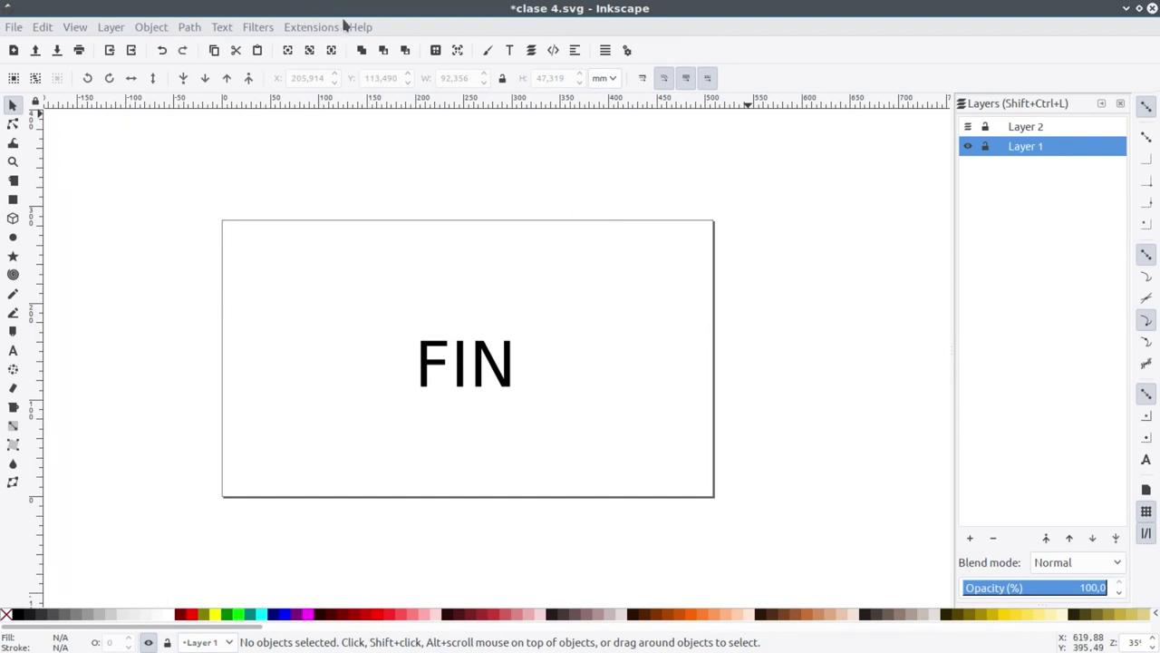
left_click(311, 27)
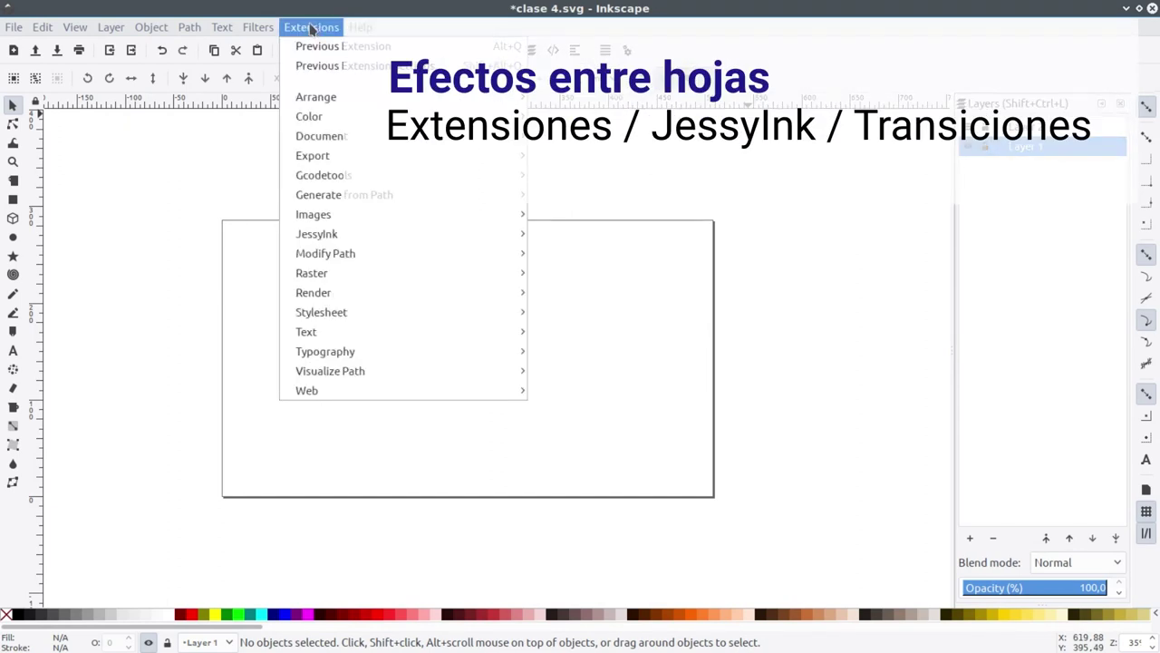
mouse_move(316, 234)
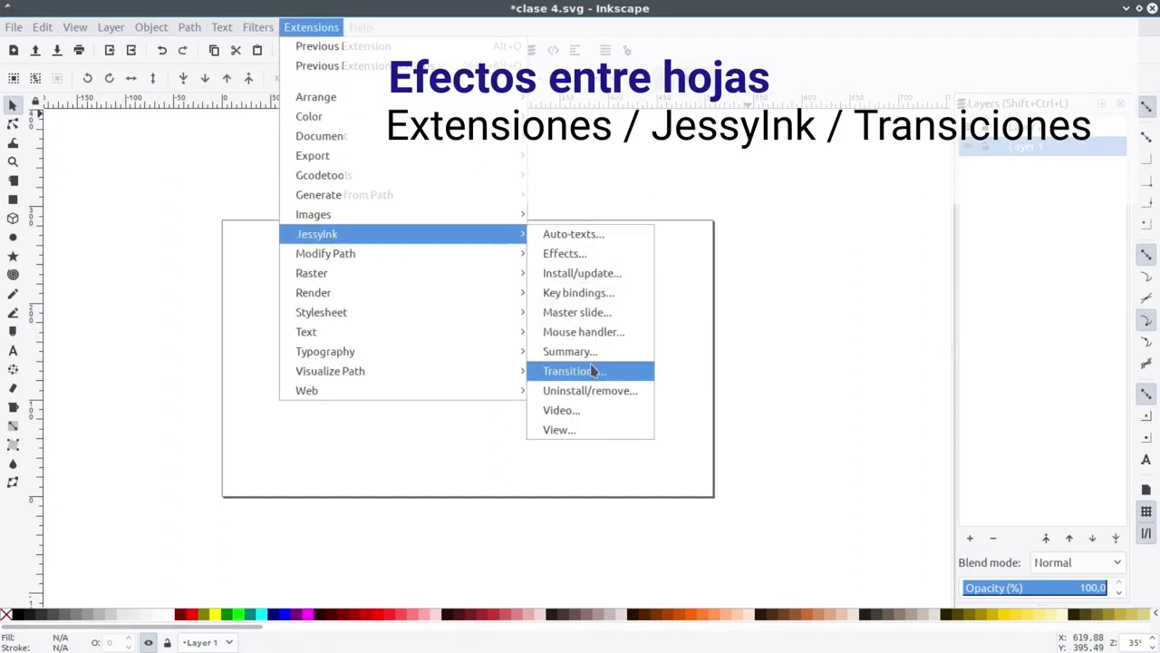
Give Layer 2 JessyInk Fade transitions for entering and leaving, and save clase 4.svg
left_click(592, 370)
type("La")
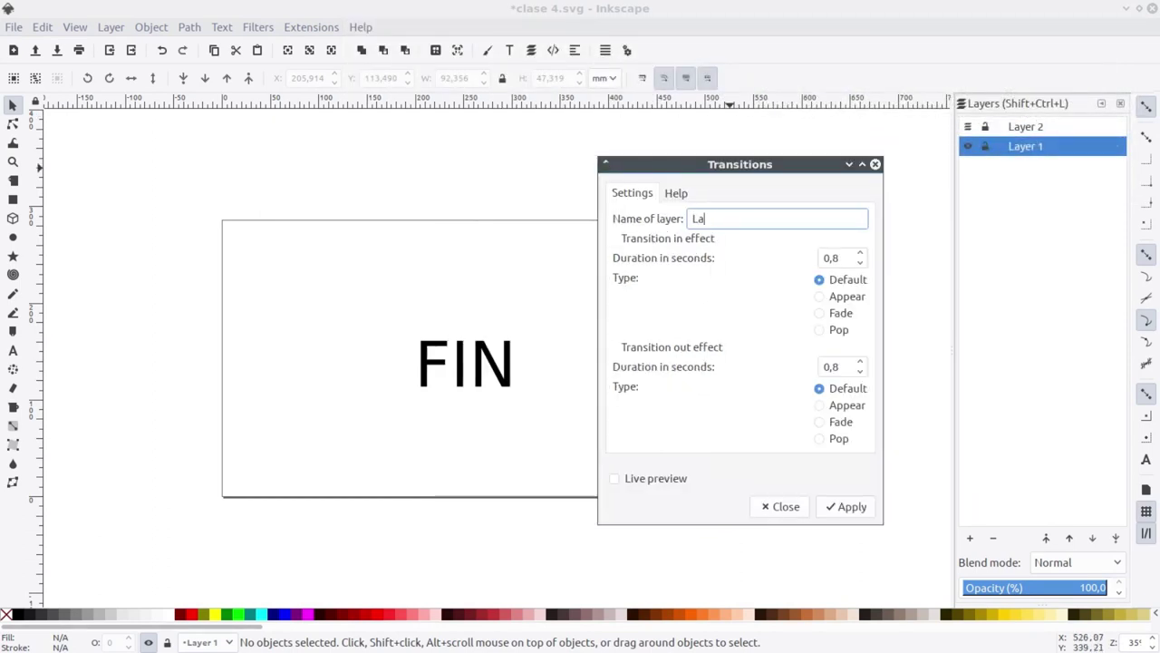
type("yer 2")
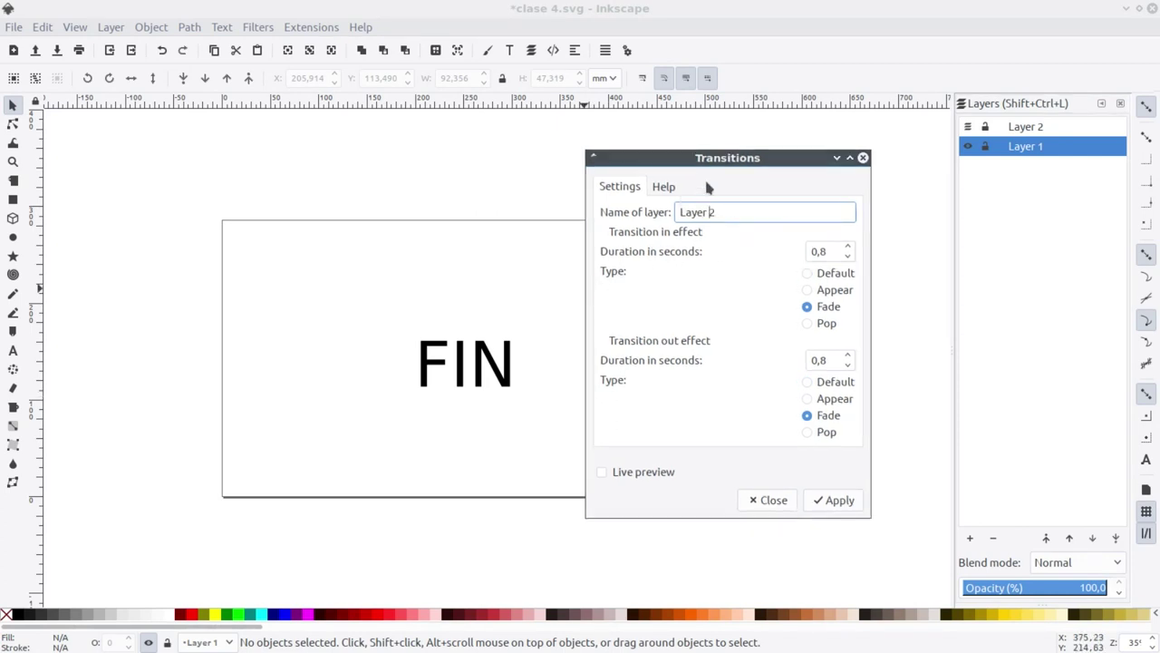
left_click_drag(719, 161, 746, 161)
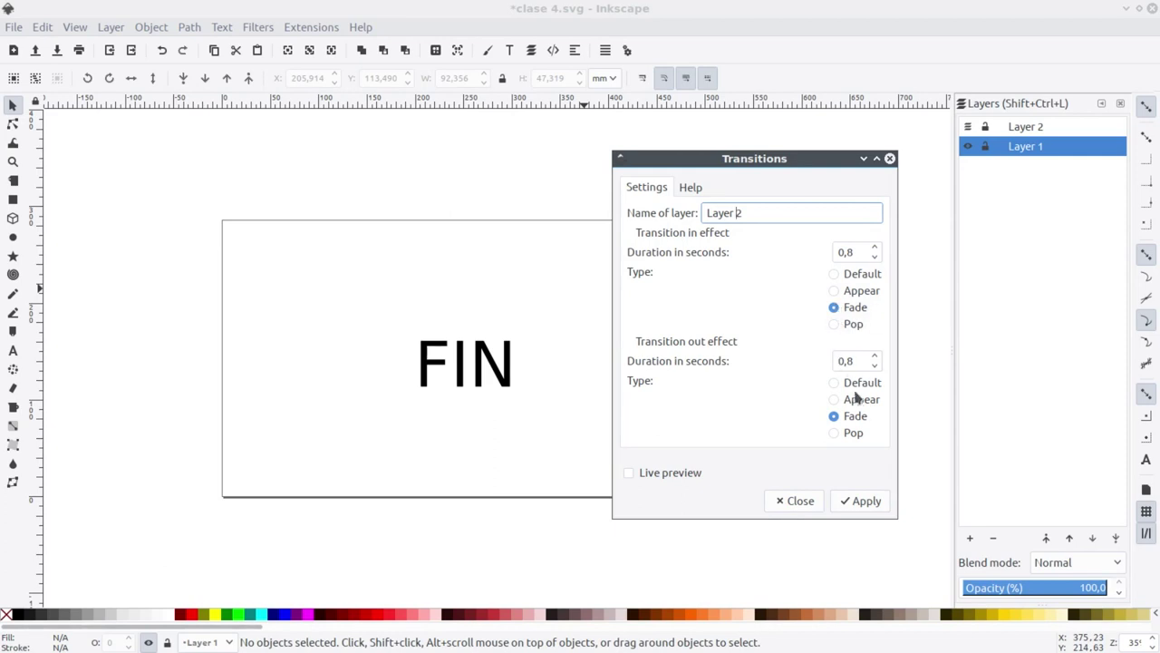
left_click(857, 501)
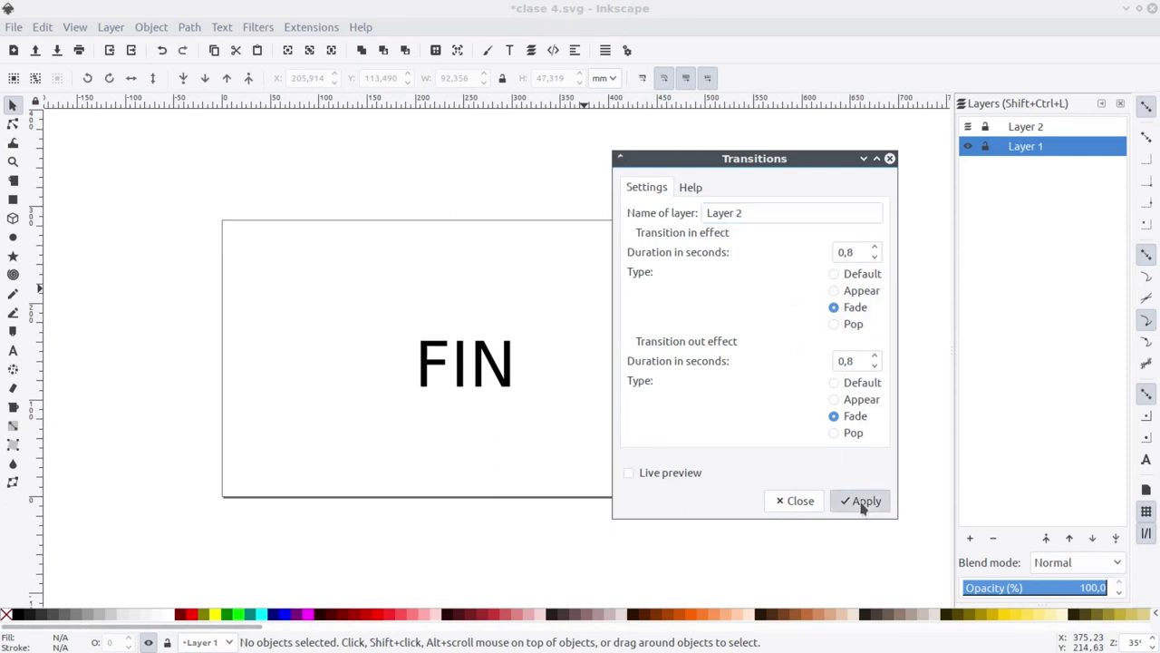
left_click(58, 52)
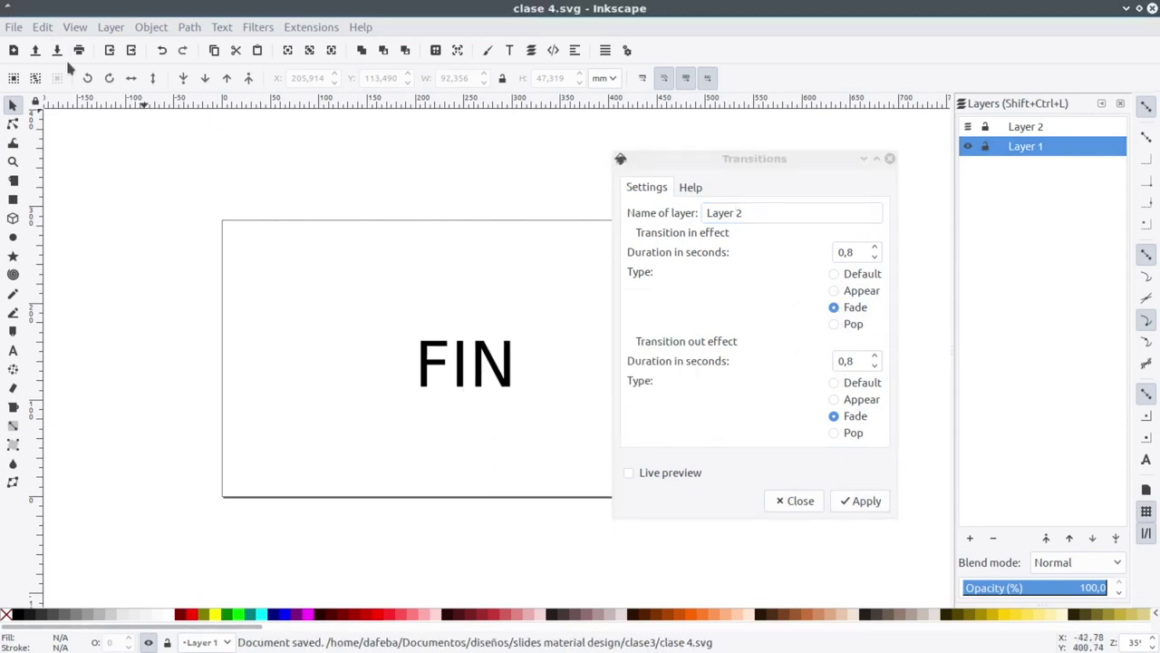
Reload the Chrome preview and check FIN fades in after the 1919 slide, going back and forward once
key("alt+Tab")
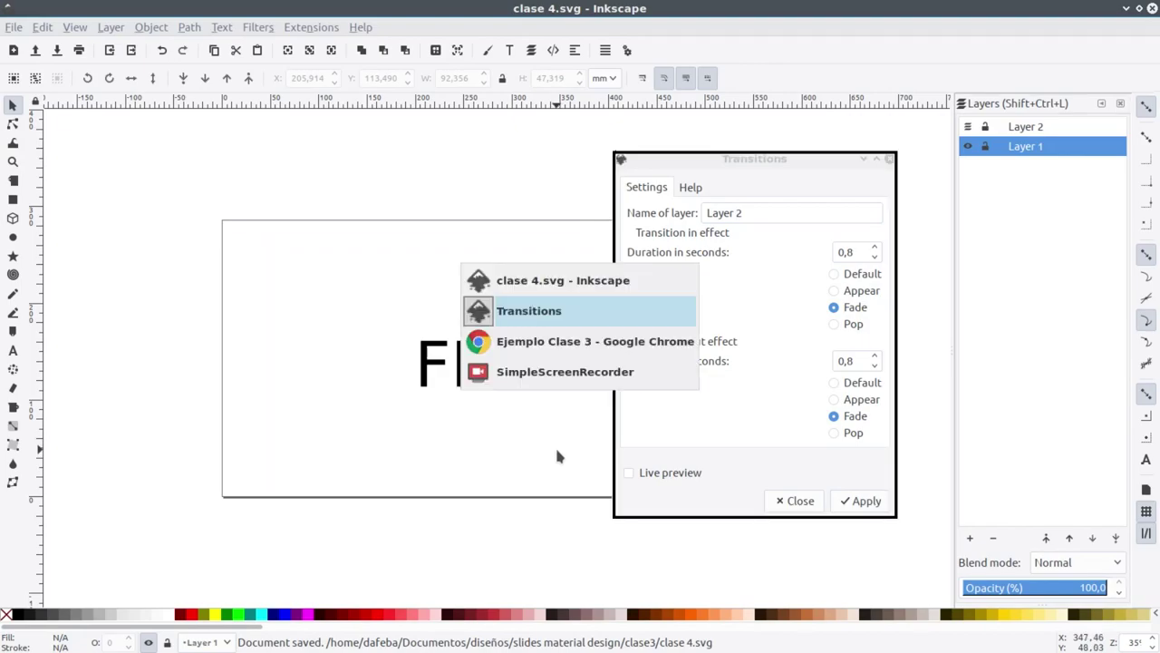
key("alt+Tab")
left_click(64, 45)
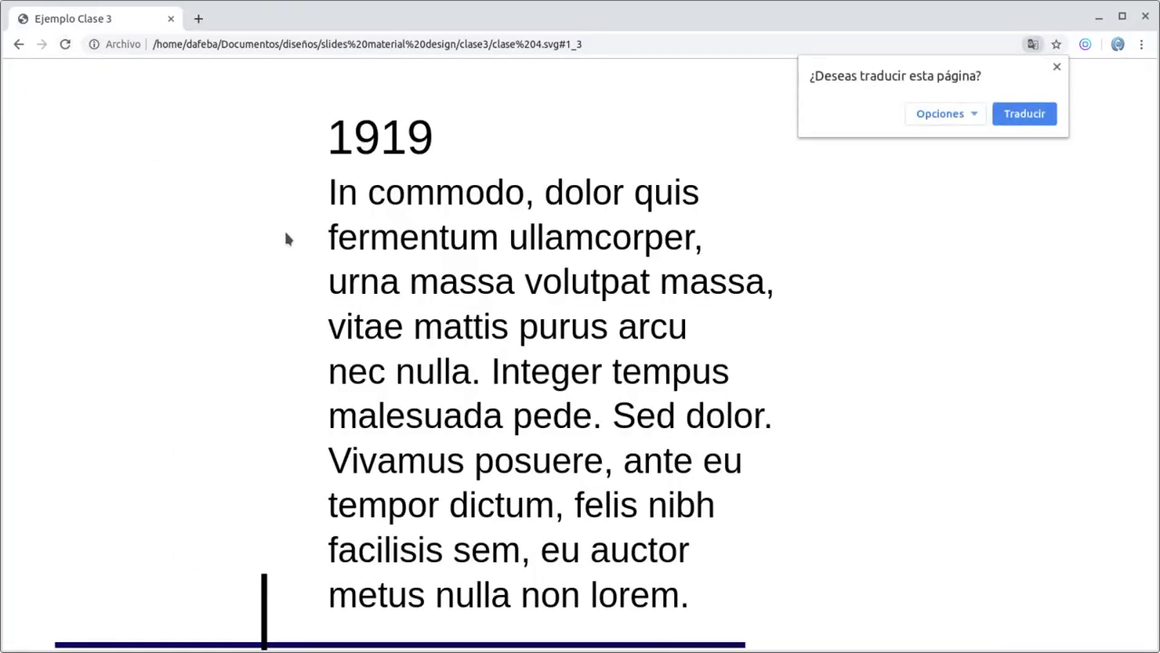
left_click(285, 238)
right_click(286, 238)
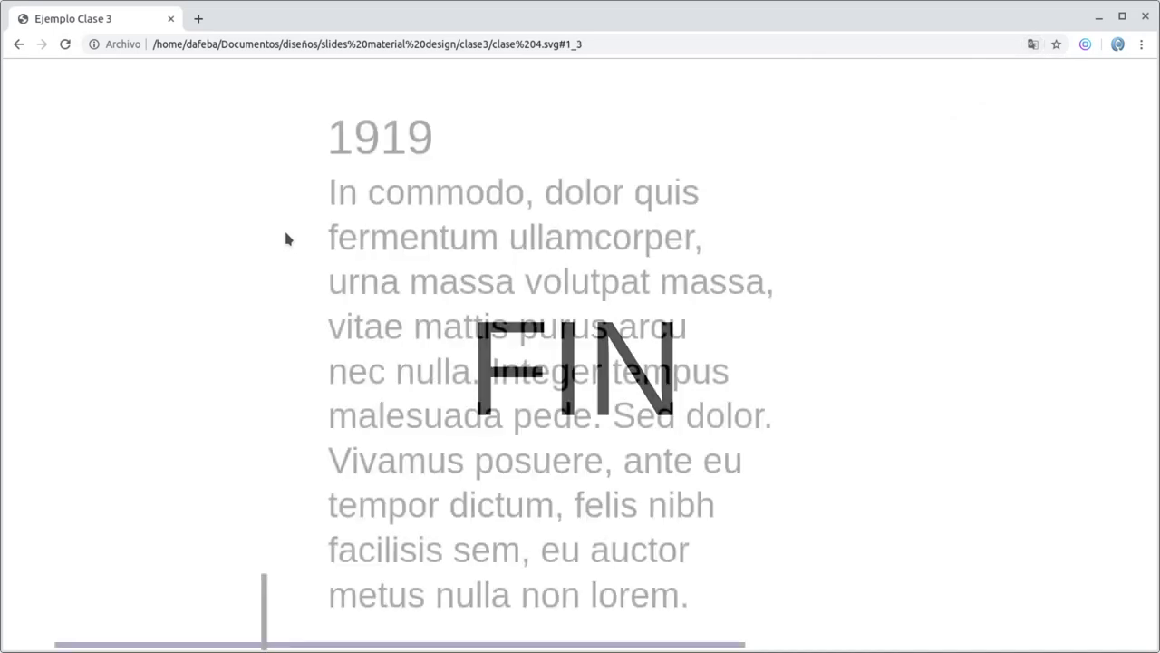
left_click(286, 239)
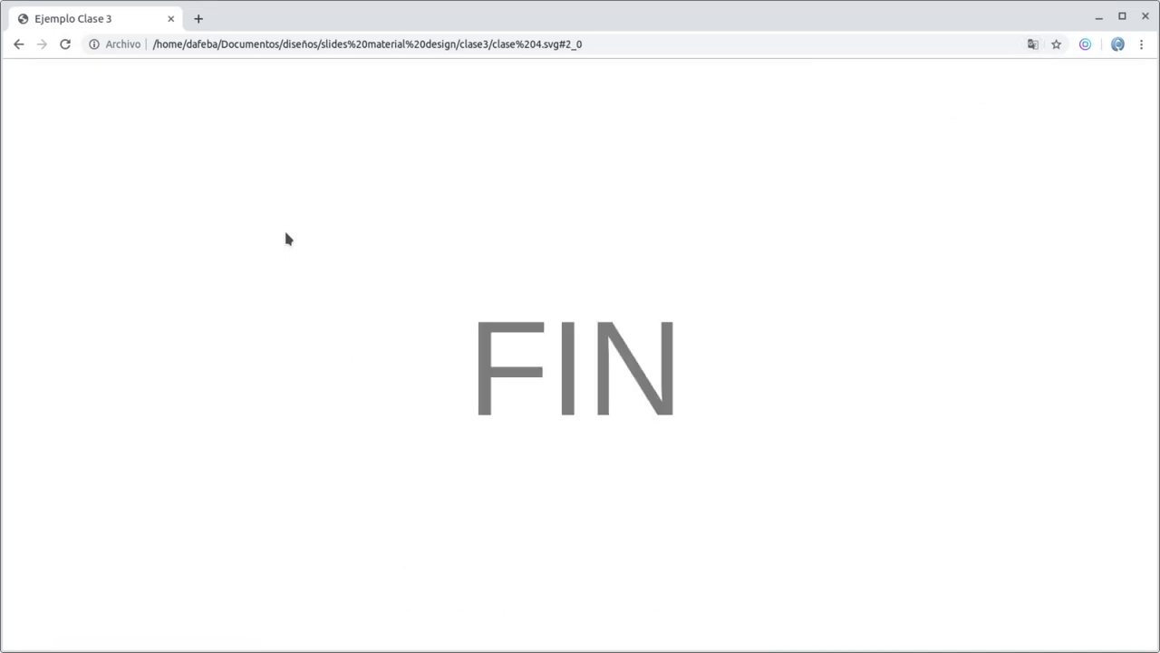
Step back through 1919 and 1902 to the opening paragraph, then forward again to 1902
right_click(286, 238)
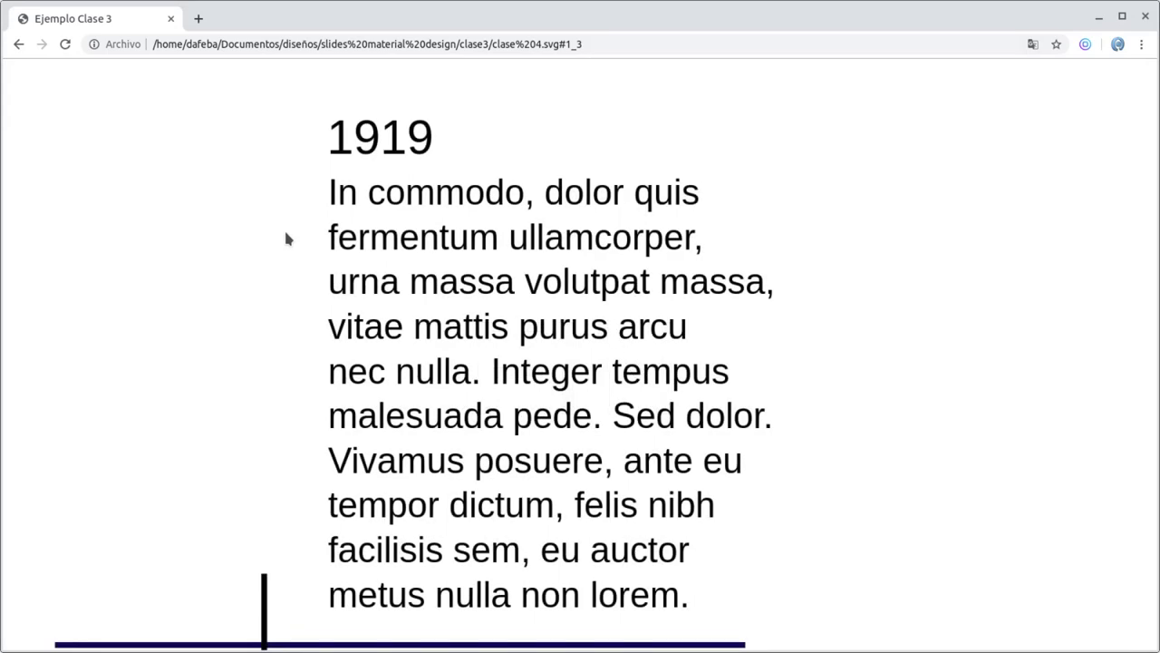
right_click(285, 239)
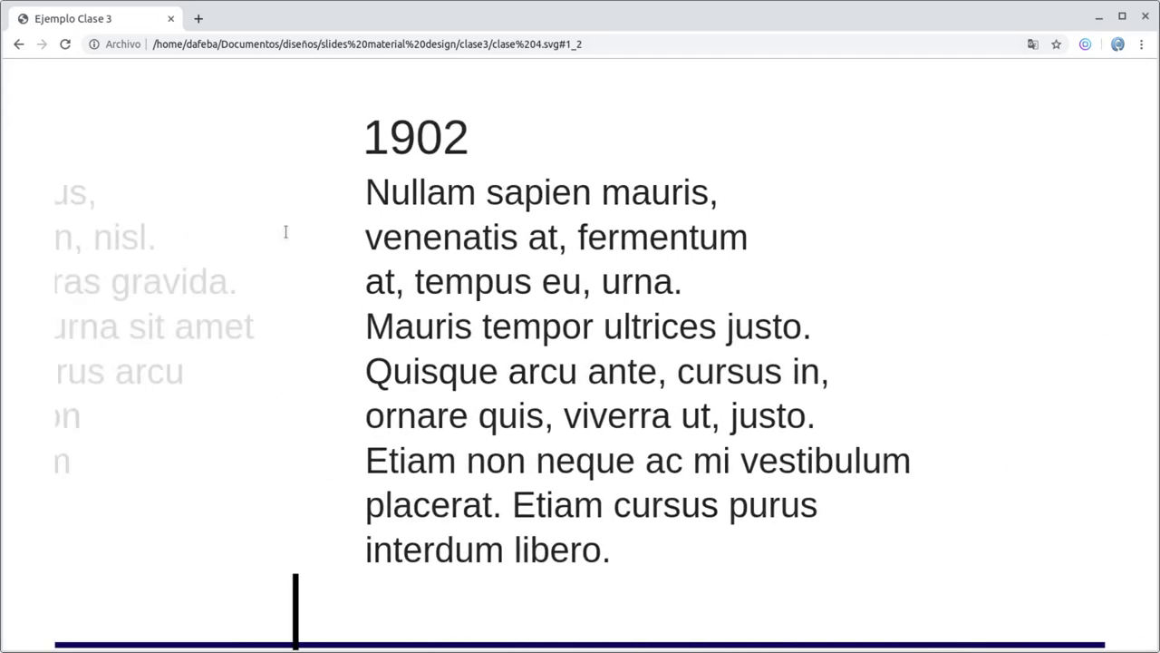
right_click(285, 232)
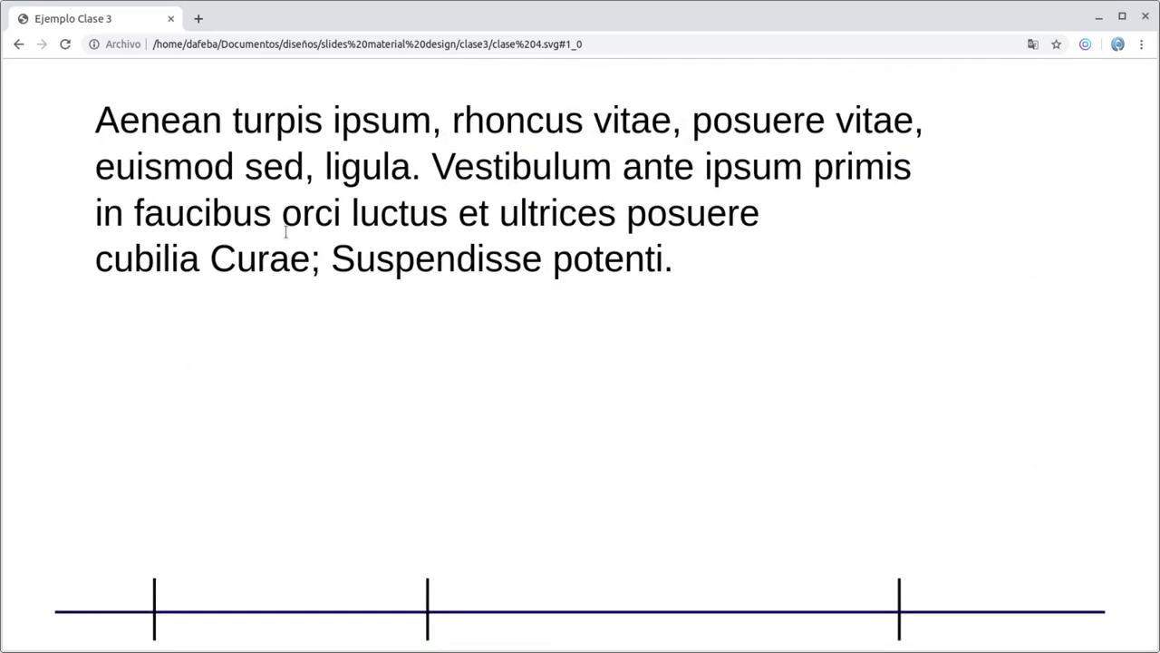
left_click(285, 232)
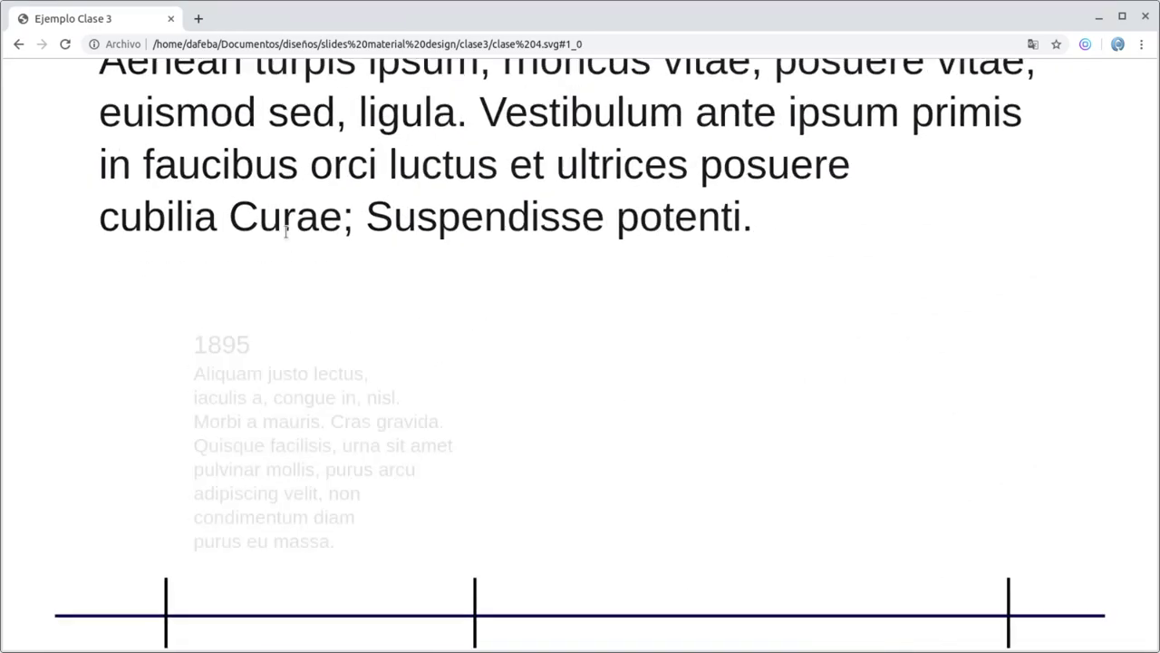
left_click(285, 236)
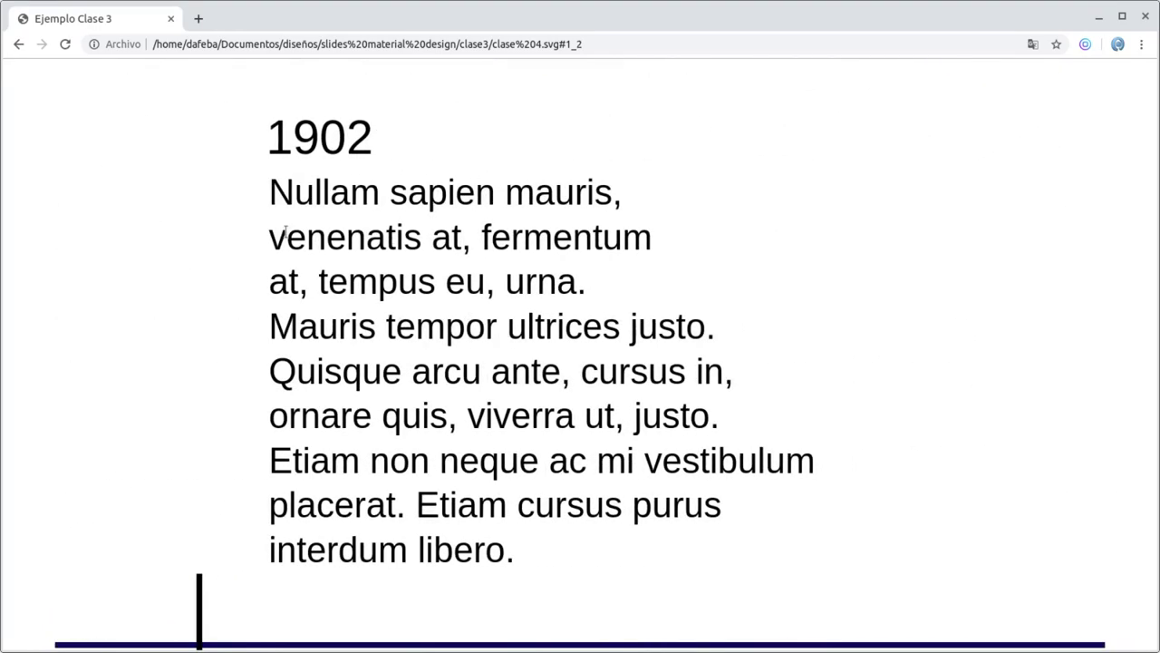